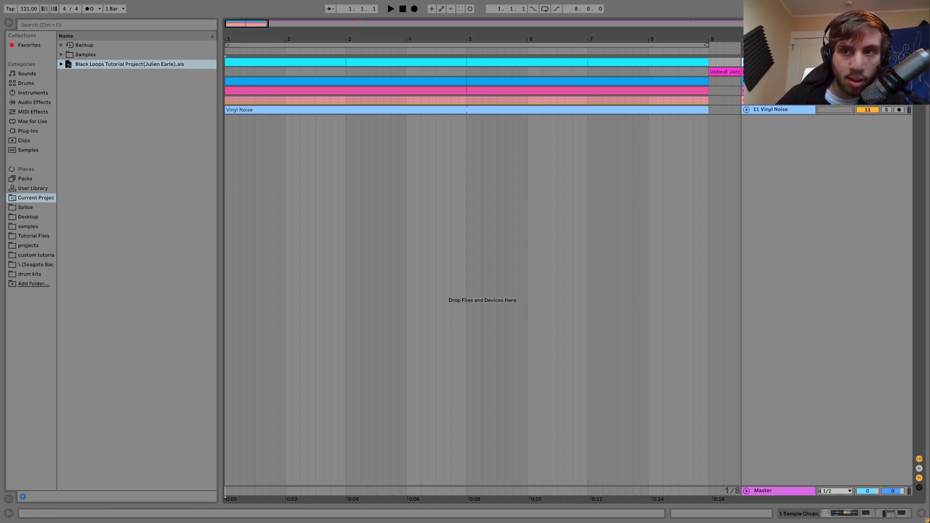
# Expand the tracks, select the first drum clip in bars 1–3, and show its device chain
pyautogui.press('Right')
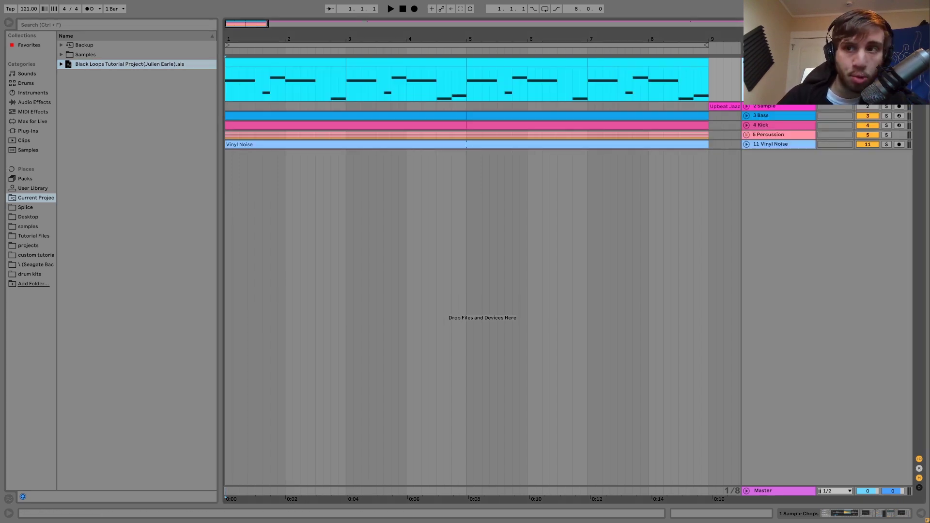
pyautogui.click(266, 61)
pyautogui.press('space')
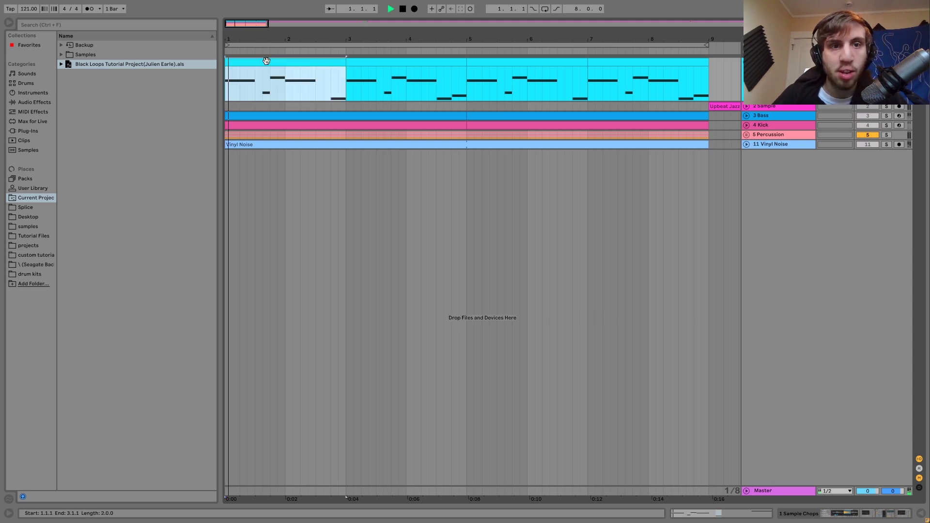
pyautogui.hotkey('ctrl', 'alt', 'l')
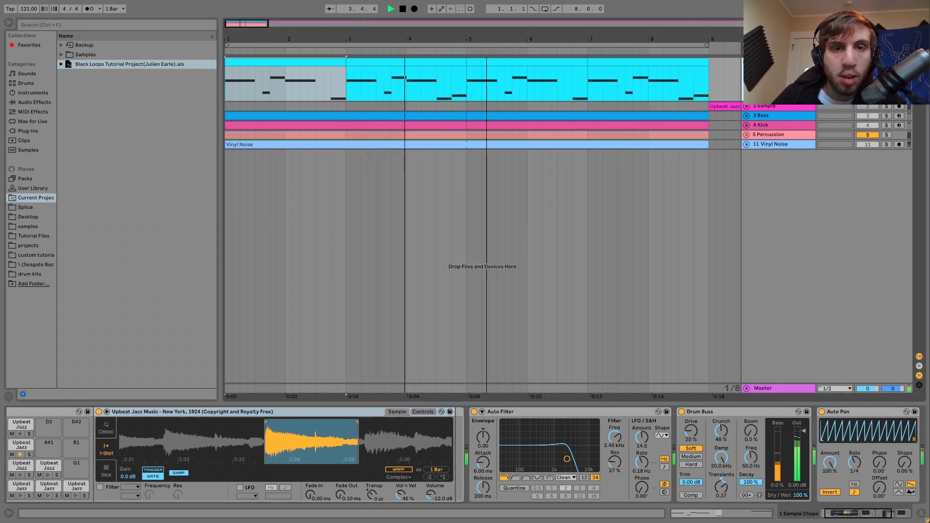
pyautogui.moveTo(488, 41); pyautogui.dragTo(487, 29)
pyautogui.press('space')
pyautogui.scroll(5, 215, 454)
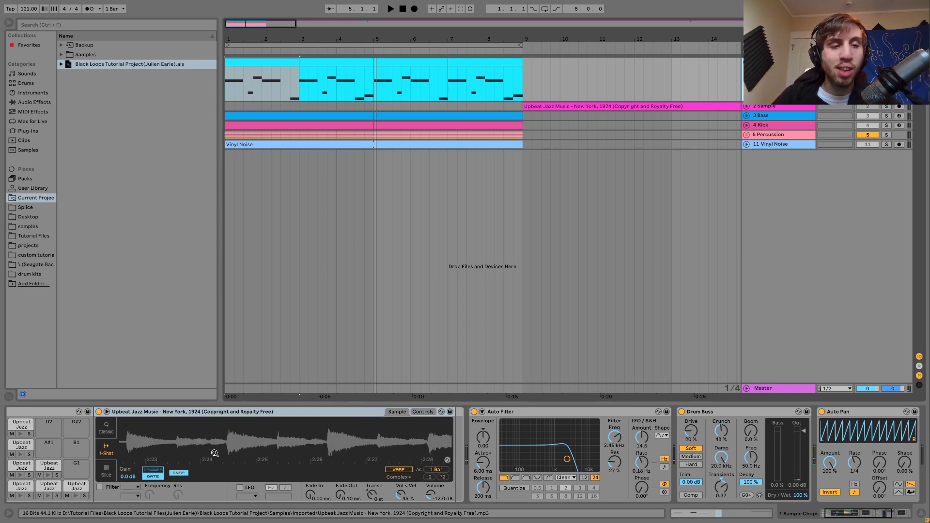
pyautogui.scroll(-5, 215, 453)
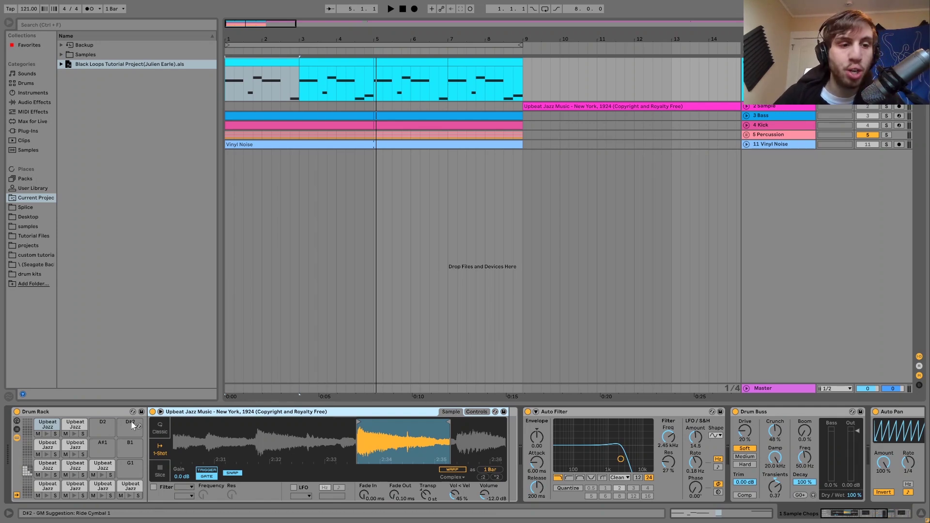
# Audition the Upbeat Jazz chop pads, including D#1, A1 and C2
pyautogui.click(46, 495)
pyautogui.click(76, 496)
pyautogui.click(102, 496)
pyautogui.click(129, 495)
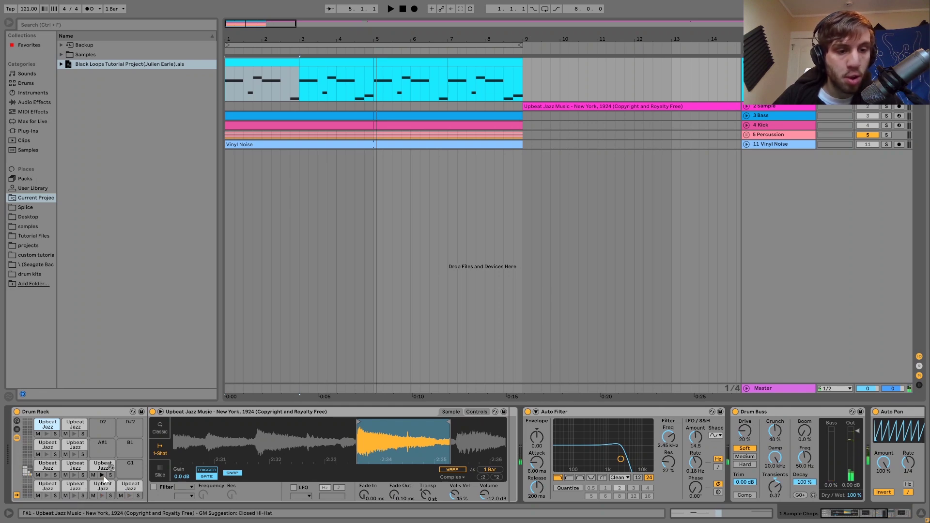
pyautogui.click(75, 454)
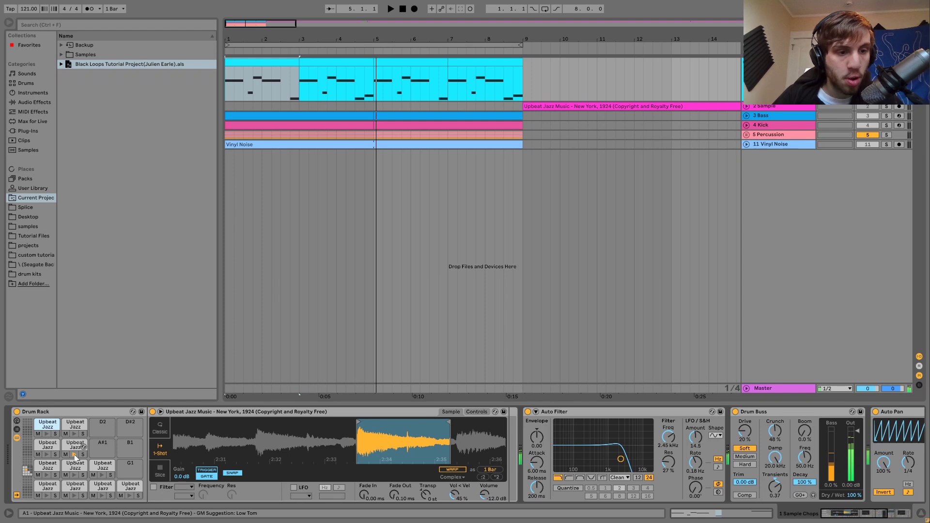
pyautogui.click(47, 454)
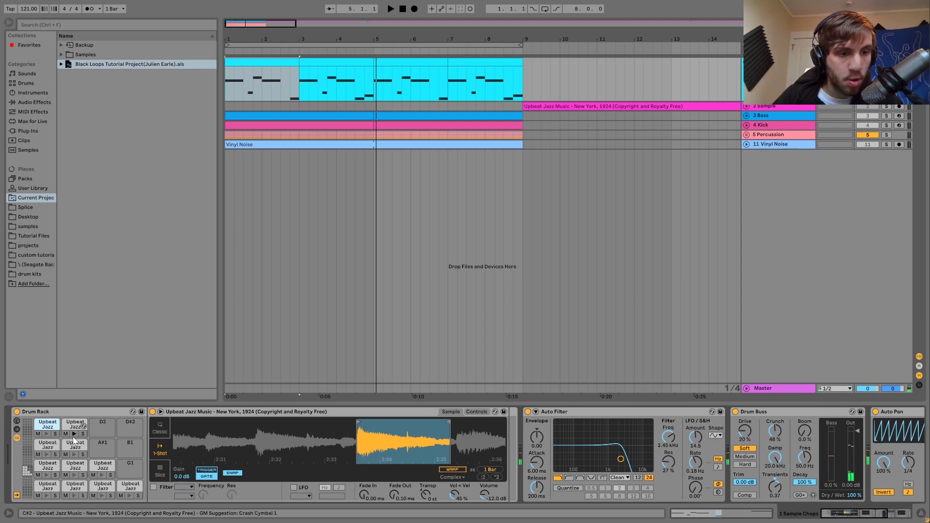
pyautogui.click(46, 434)
pyautogui.click(46, 434)
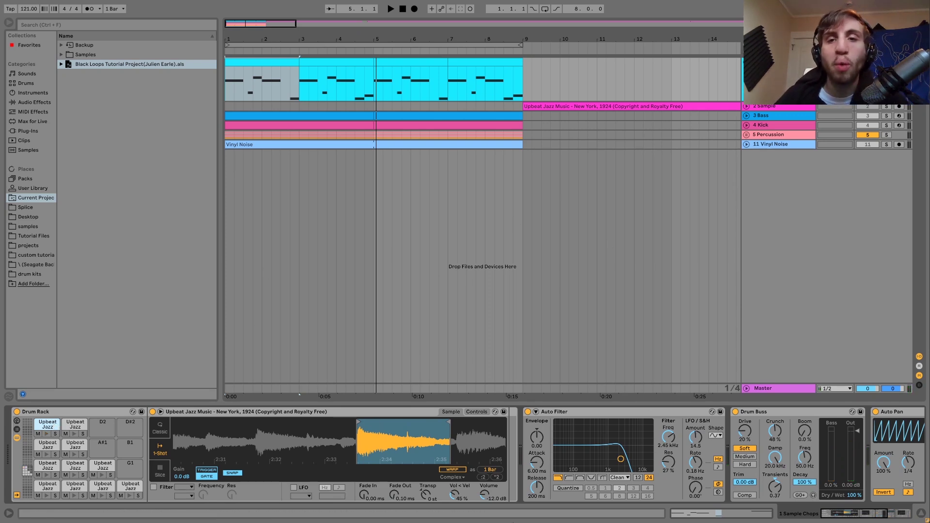
# Unfold and solo the 2 Sample track, then play the jazz sample from bar 10
pyautogui.click(747, 106)
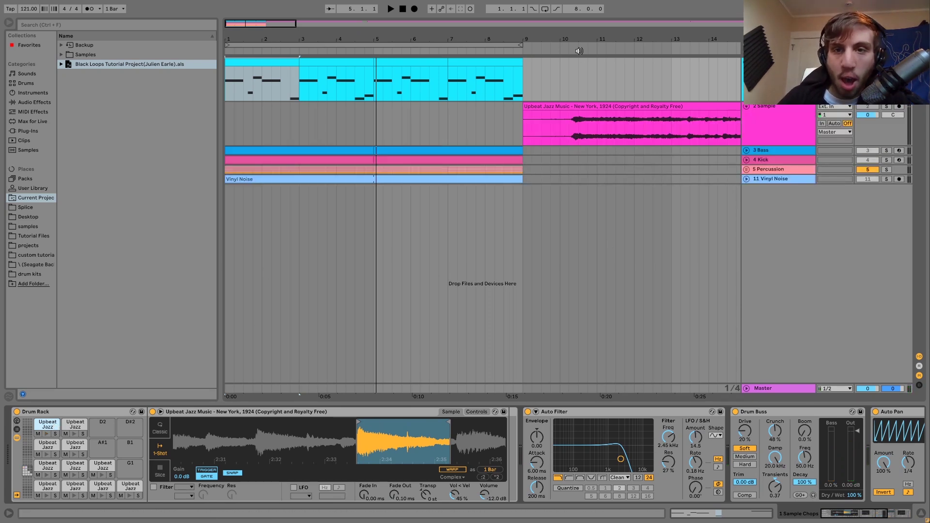
pyautogui.press('-')
pyautogui.press('-')
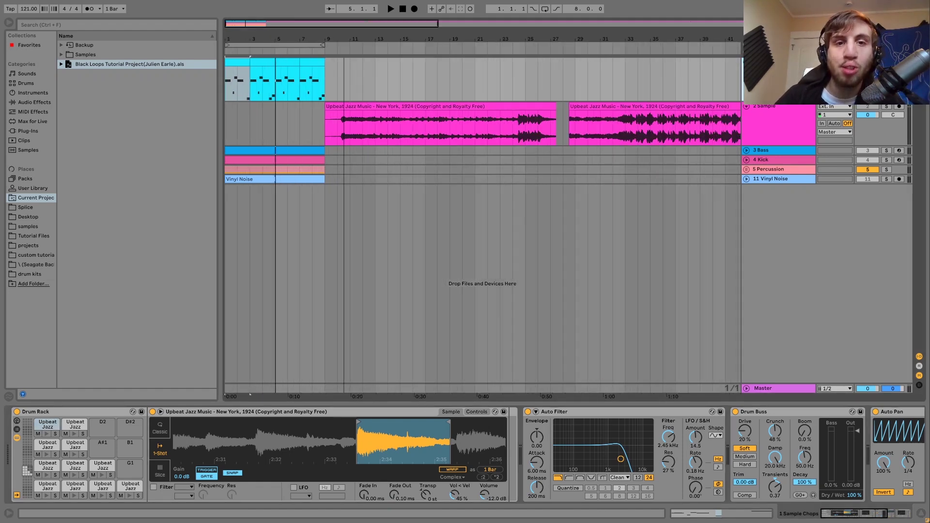
pyautogui.click(323, 124)
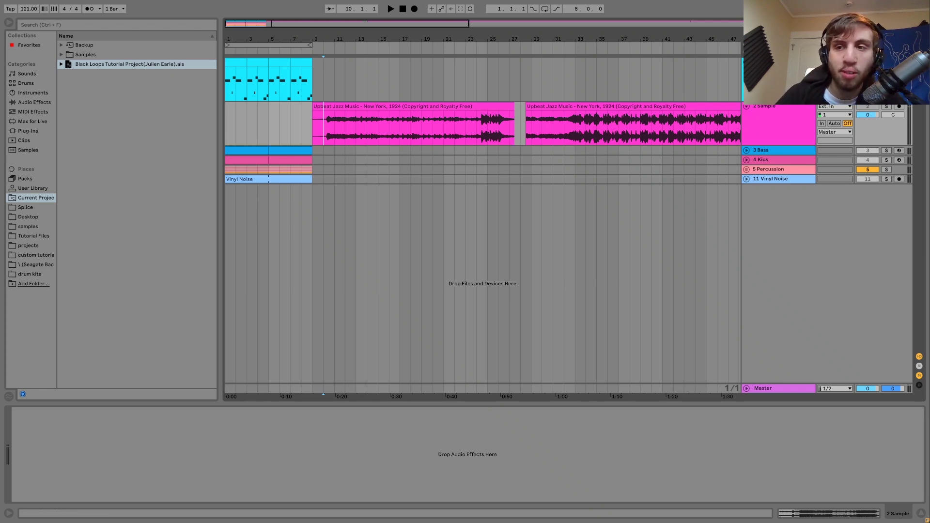
pyautogui.click(887, 106)
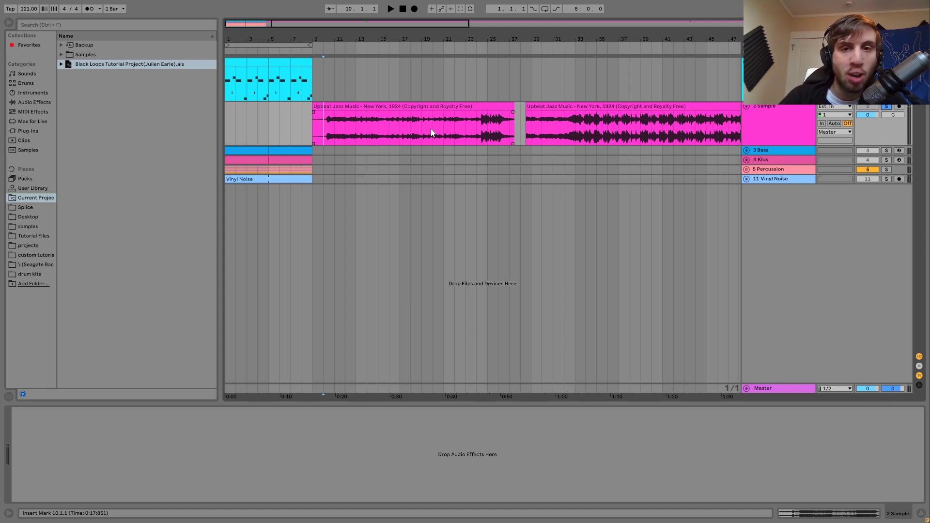
pyautogui.press('space')
# Adjust the Sample track's volume and route its output to Ext. Out
pyautogui.moveTo(867, 115); pyautogui.dragTo(868, 122)
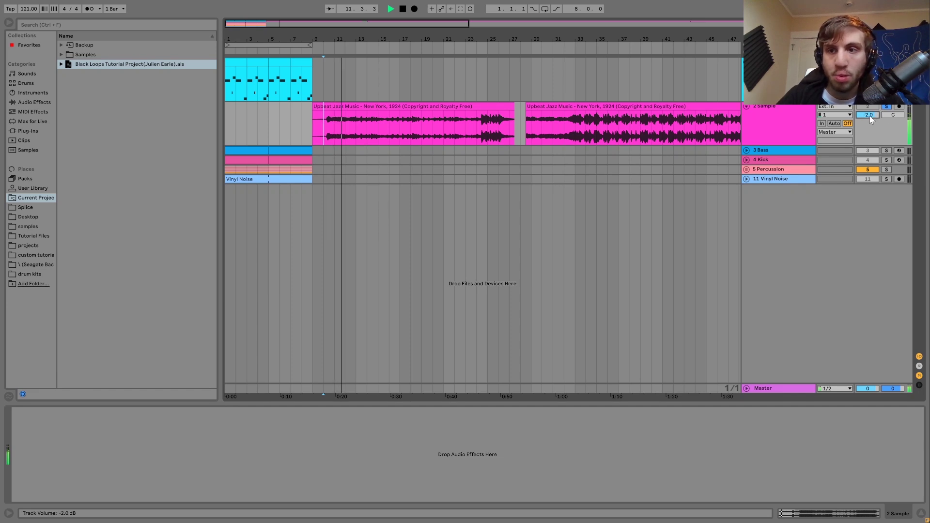
pyautogui.click(834, 132)
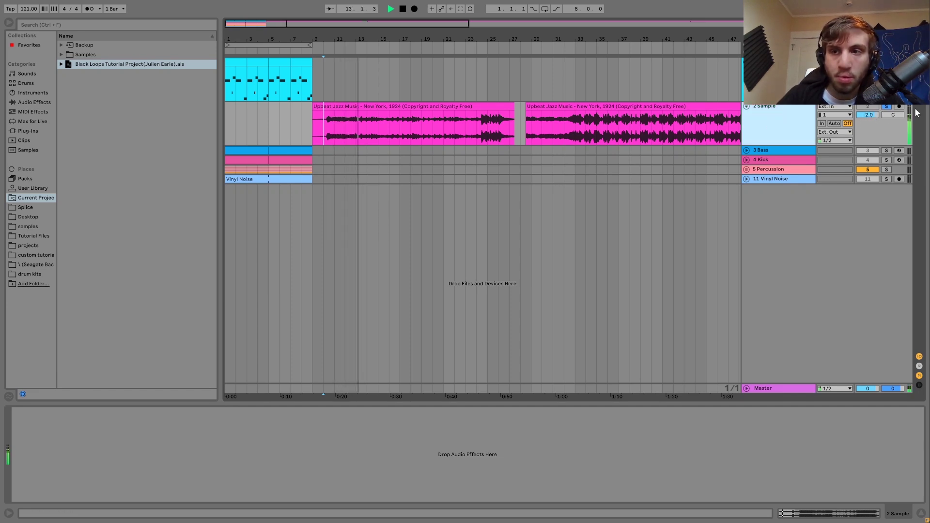
pyautogui.click(769, 123)
pyautogui.press('Delete')
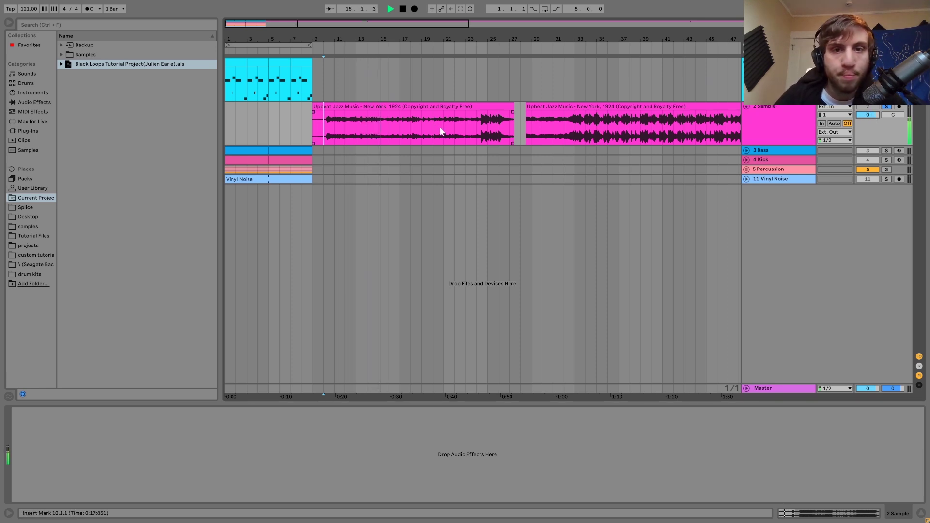
# Skip playback ahead through bars 24, 30, 34 and 56 of the jazz sample
pyautogui.click(479, 138)
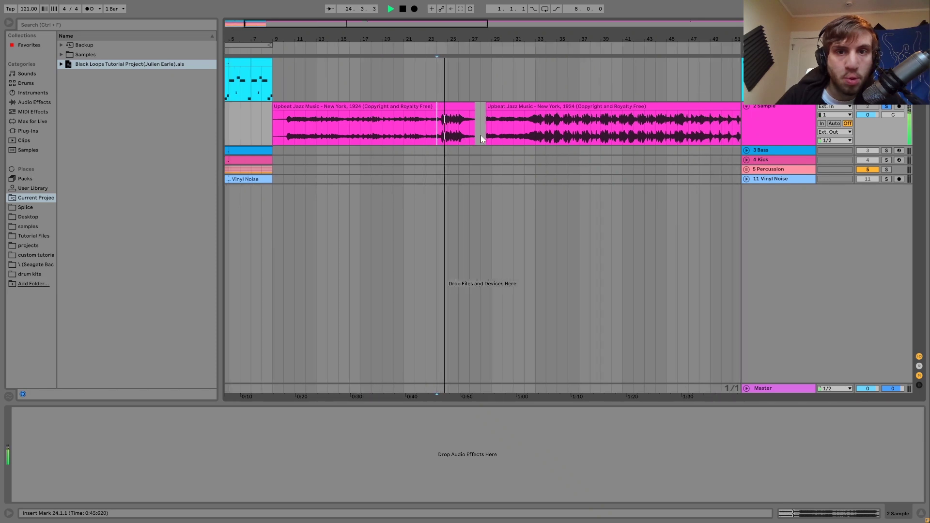
pyautogui.click(480, 129)
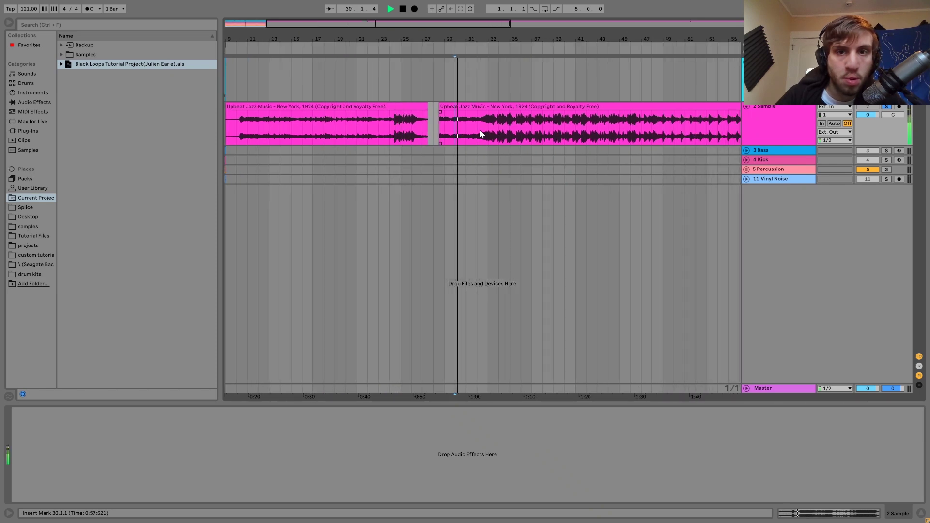
pyautogui.click(482, 133)
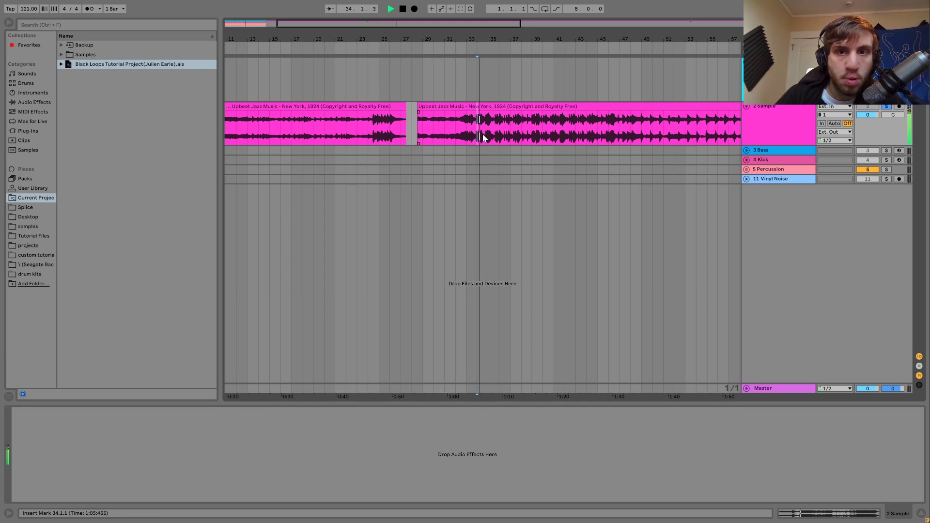
pyautogui.click(513, 140)
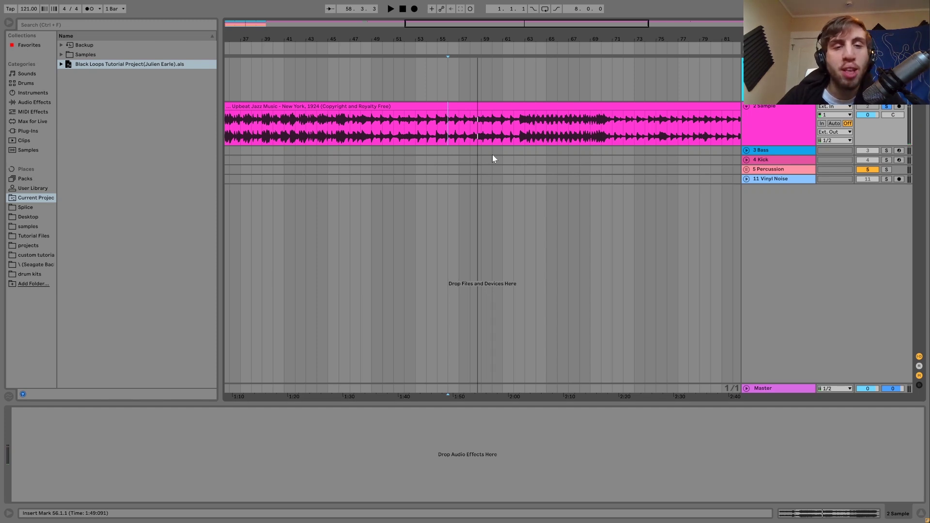
# Undo to bring the clip start back, then zoom out to show bars 9–121
pyautogui.hotkey('ctrl', 'z')
pyautogui.moveTo(317, 43); pyautogui.dragTo(317, 37)
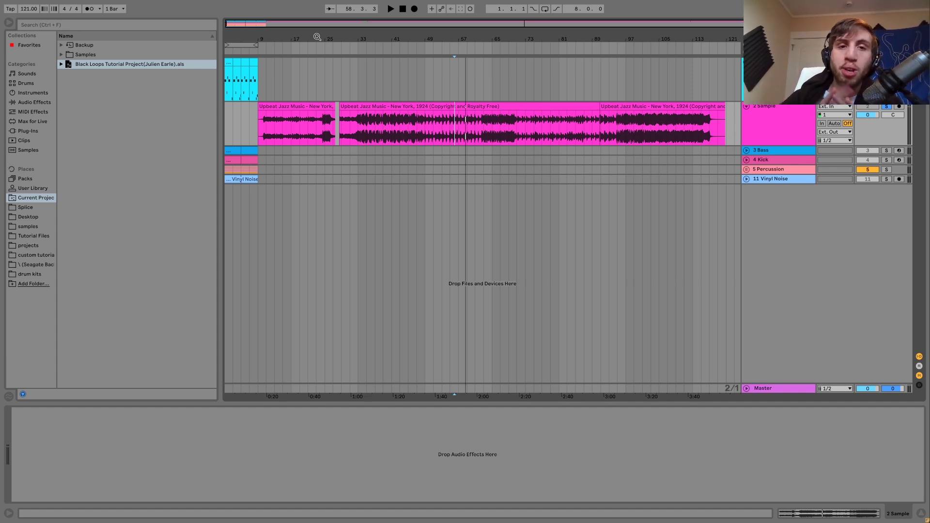
pyautogui.click(227, 62)
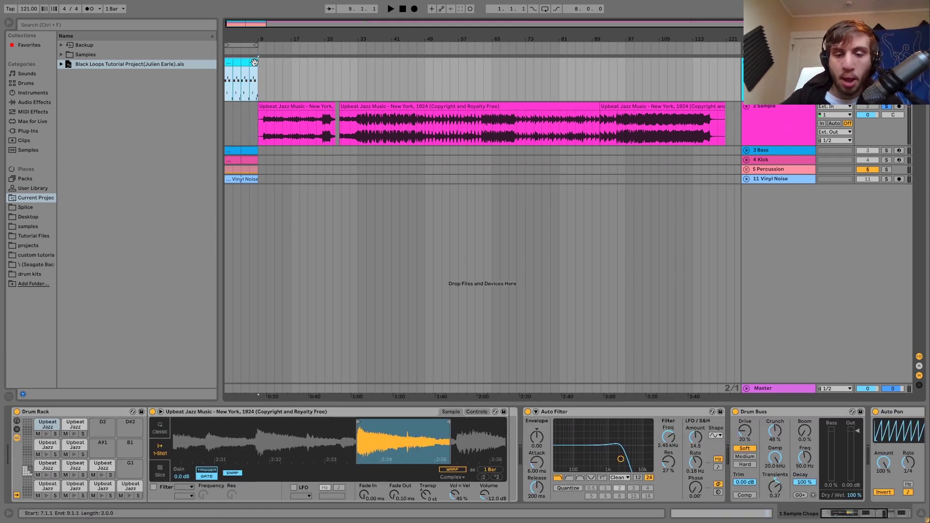
pyautogui.hotkey('ctrl', 'l')
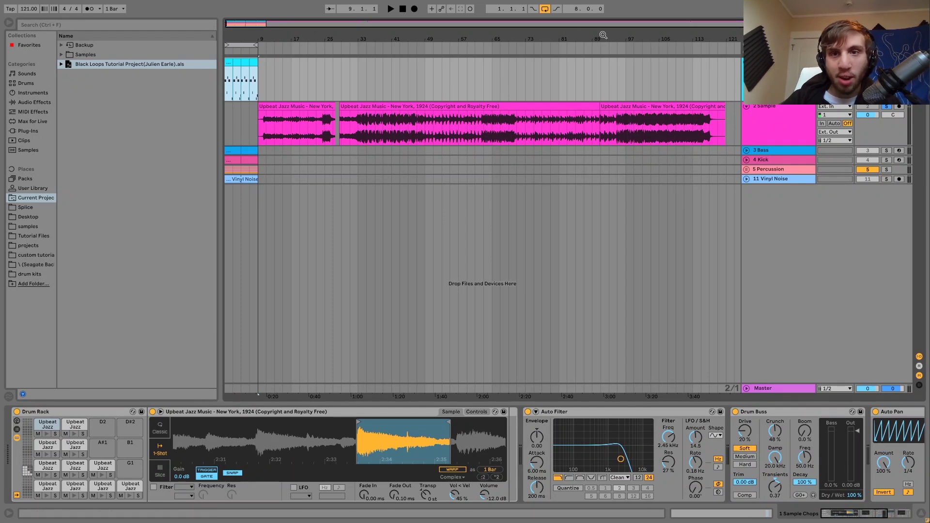
pyautogui.moveTo(603, 35); pyautogui.dragTo(603, 78)
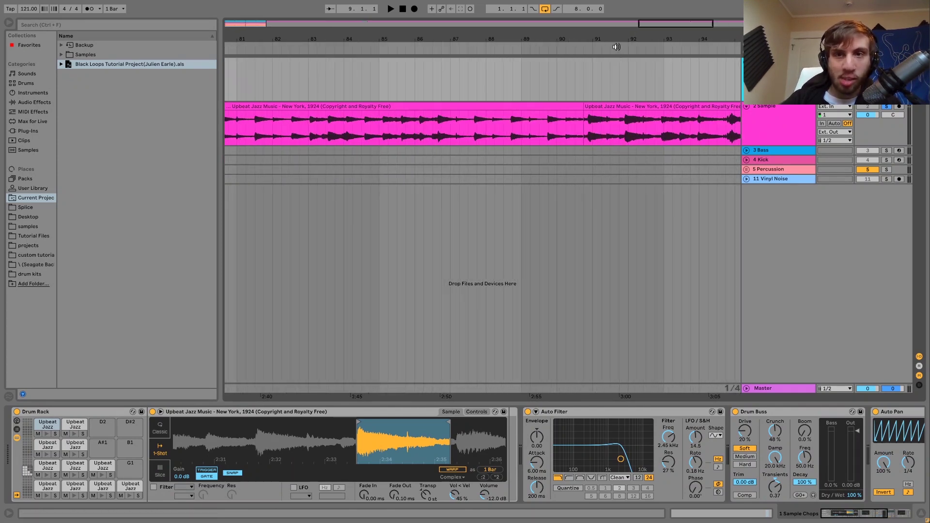
pyautogui.moveTo(614, 43)
pyautogui.mouseDown()
pyautogui.moveTo(614, 53)
pyautogui.moveTo(573, 40)
pyautogui.mouseUp()
pyautogui.hscroll(-15, 330, 113)
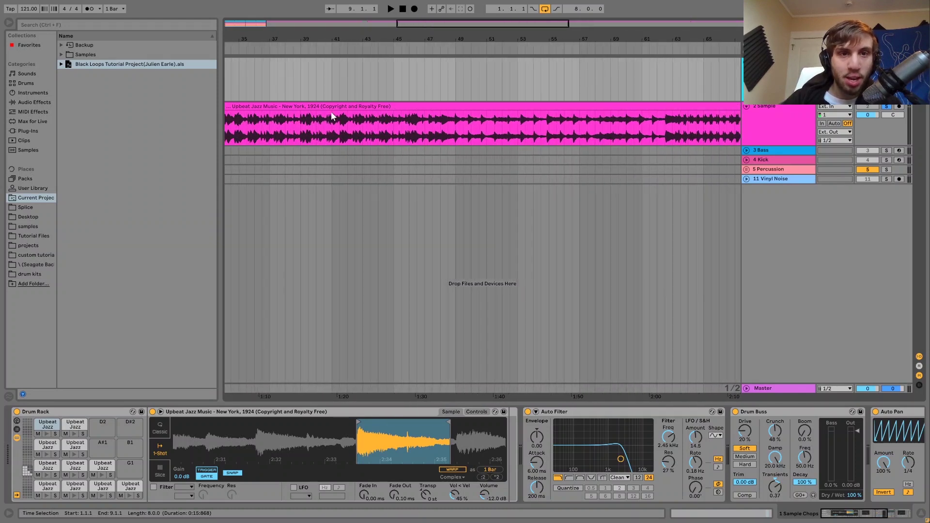
pyautogui.hscroll(-5, 330, 112)
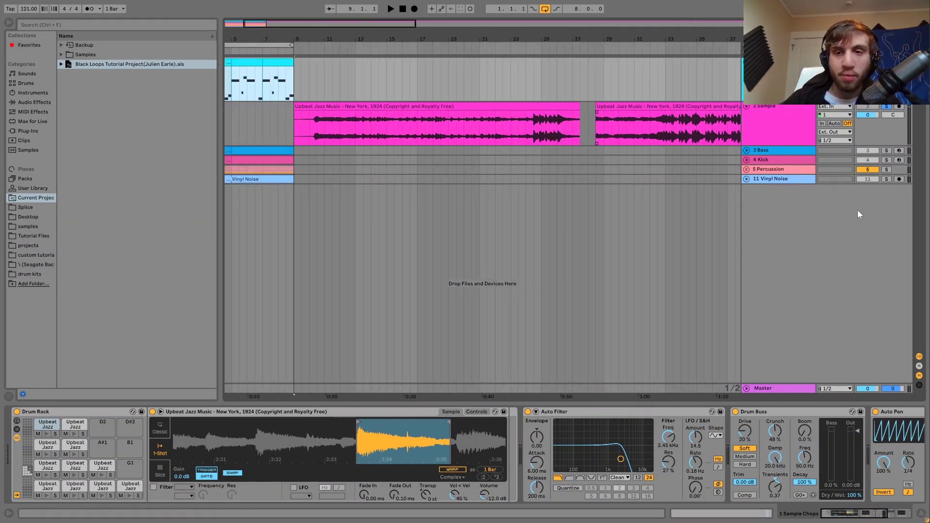
pyautogui.hscroll(-2, 232, 73)
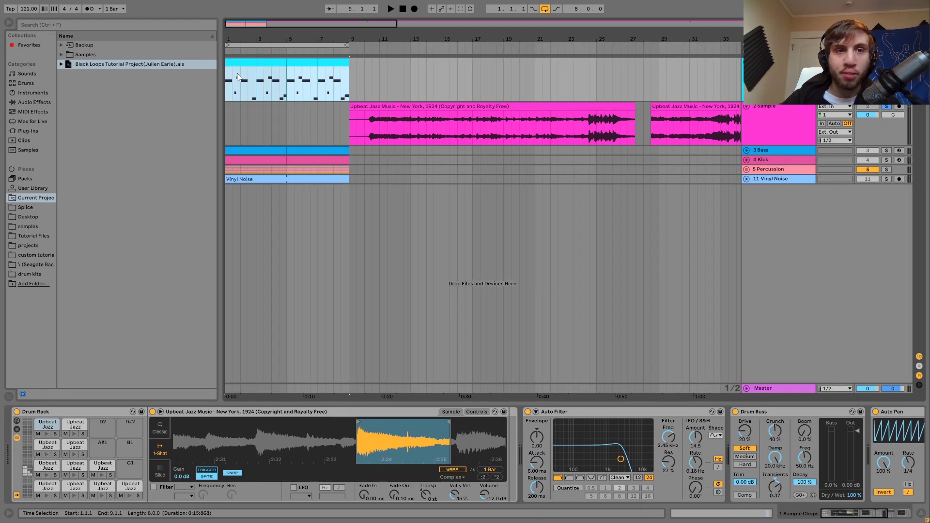
pyautogui.scroll(3, 230, 42)
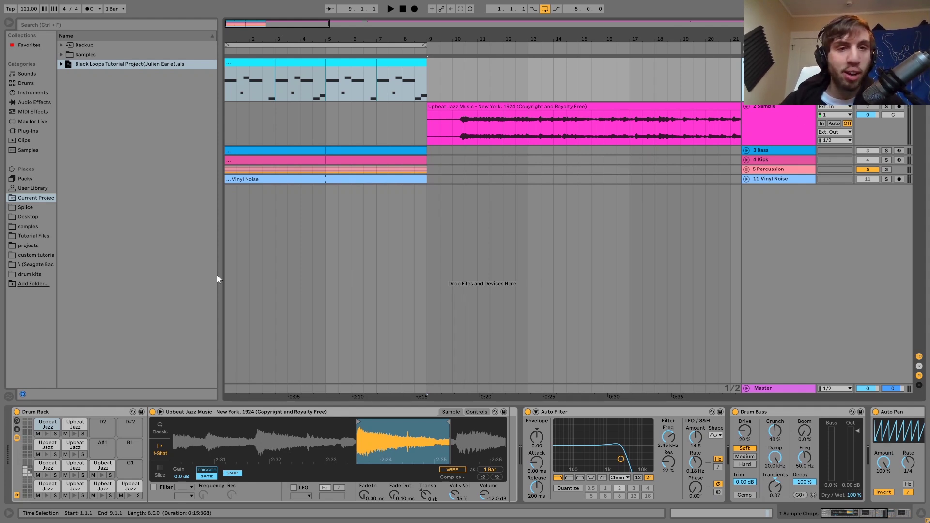
# Open the chop clip and preview the C#2 and F#1 chop pads in the Drum Rack
pyautogui.doubleClick(257, 63)
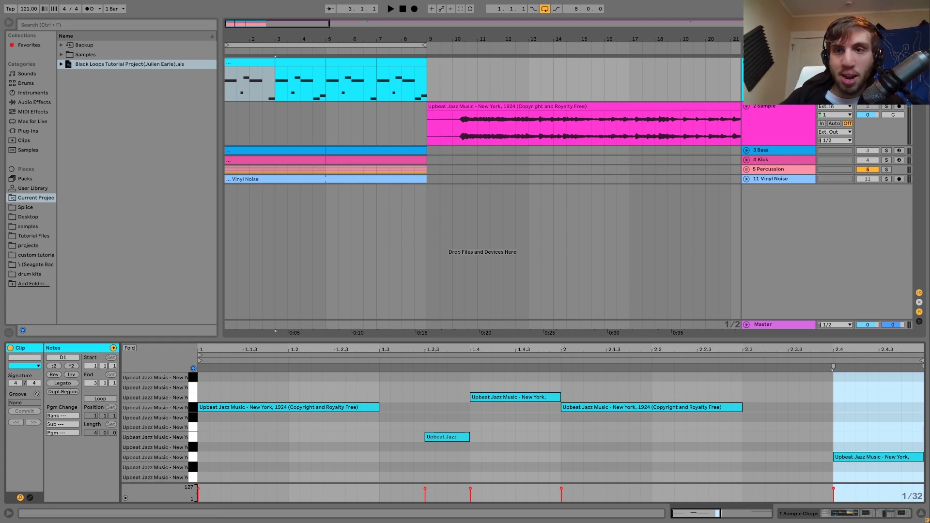
pyautogui.hotkey('shift', 'Tab')
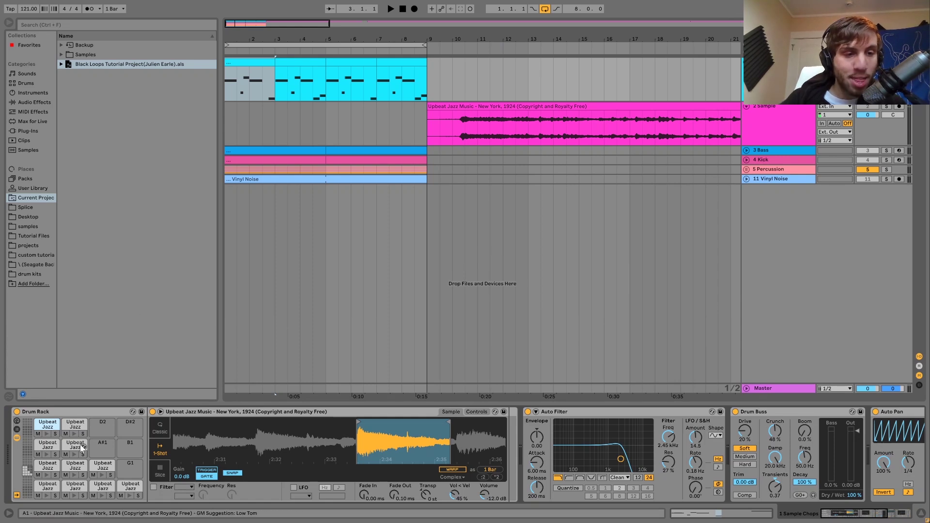
pyautogui.click(75, 424)
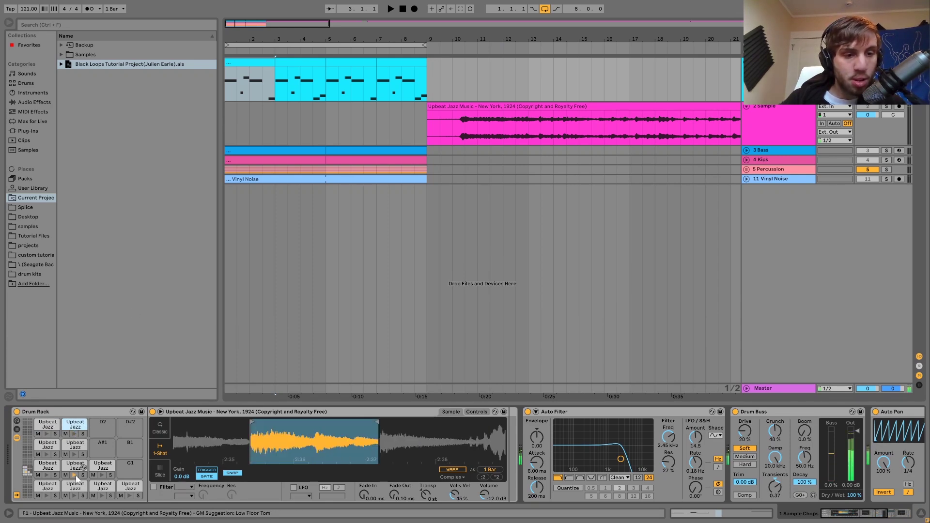
pyautogui.click(102, 472)
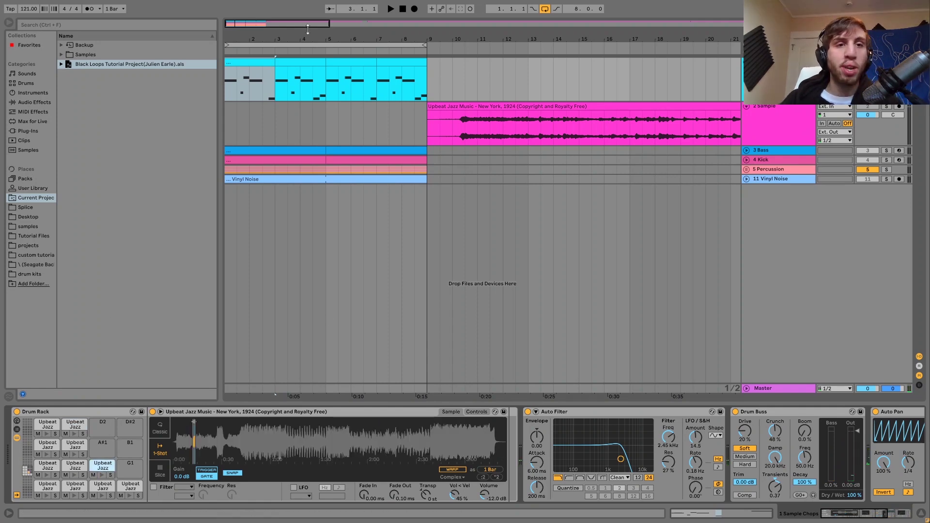
# Consolidate the two chop clips into one four-bar clip and select its G#1 notes
pyautogui.doubleClick(258, 58)
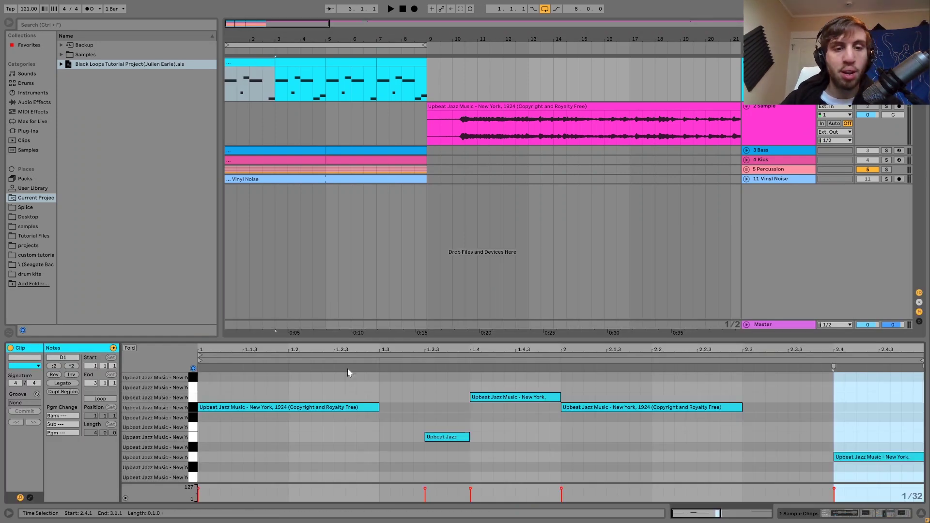
pyautogui.press('space')
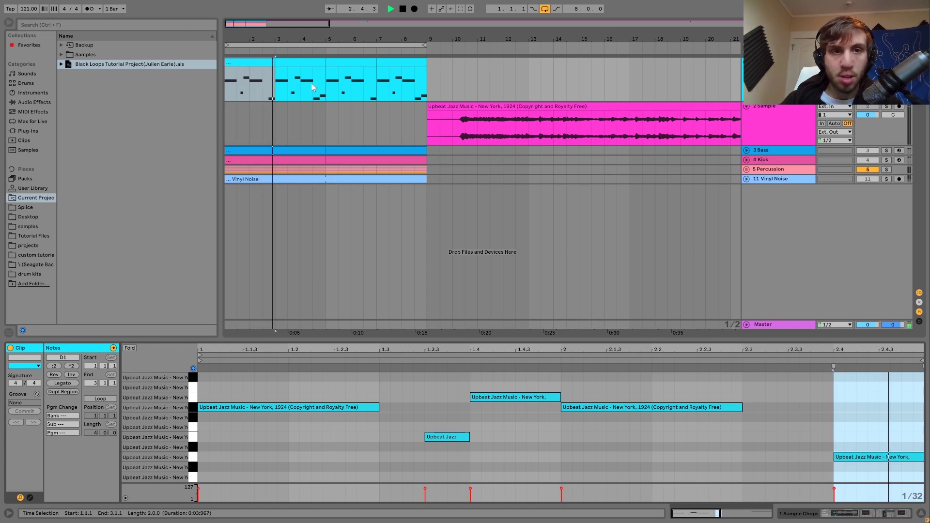
pyautogui.keyDown('shift'); pyautogui.click(297, 61); pyautogui.keyUp('shift')
pyautogui.hotkey('ctrl', 'j')
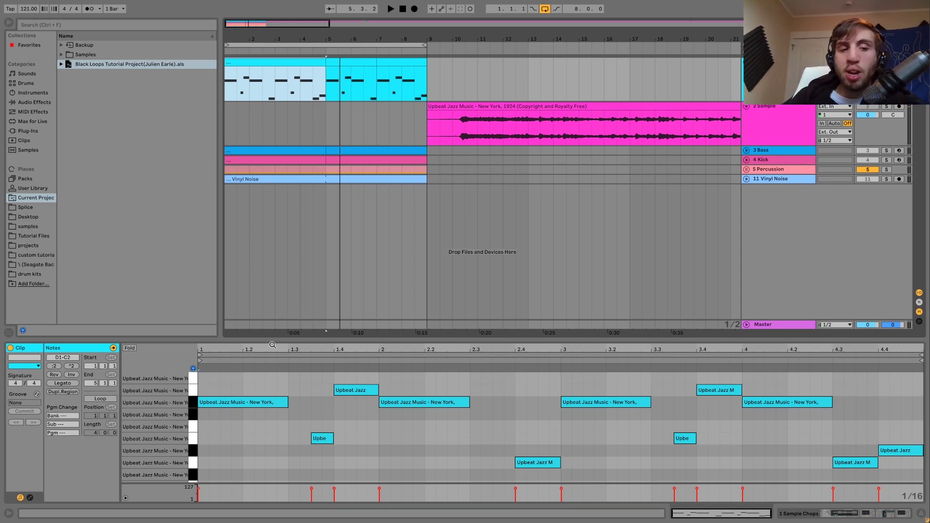
pyautogui.click(194, 404)
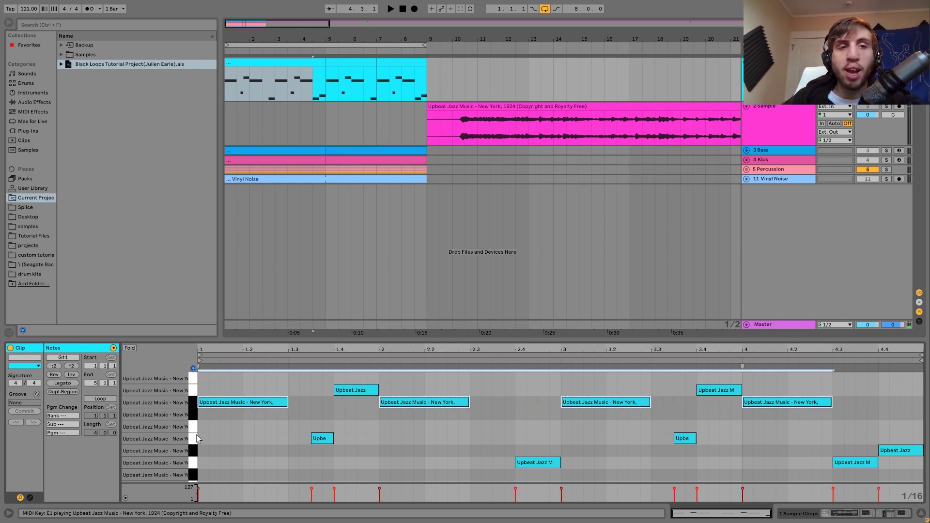
pyautogui.press('space')
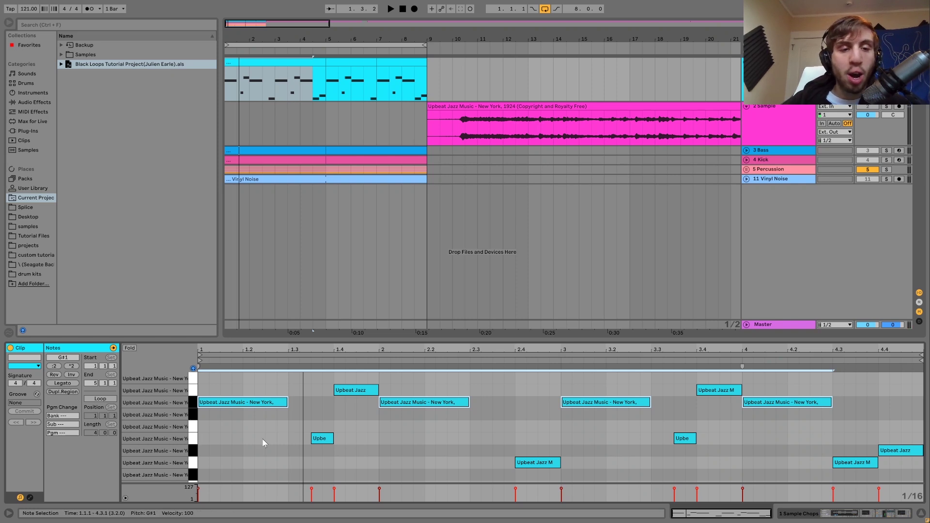
# Shorten the first G#1 note and add short C2 and A1 copies after it
pyautogui.click(234, 402)
pyautogui.hotkey('shift', 'Left')
pyautogui.hotkey('shift', 'Left')
pyautogui.hotkey('shift', 'Left')
pyautogui.hotkey('shift', 'Left')
pyautogui.hotkey('shift', 'Left')
pyautogui.hotkey('shift', 'Left')
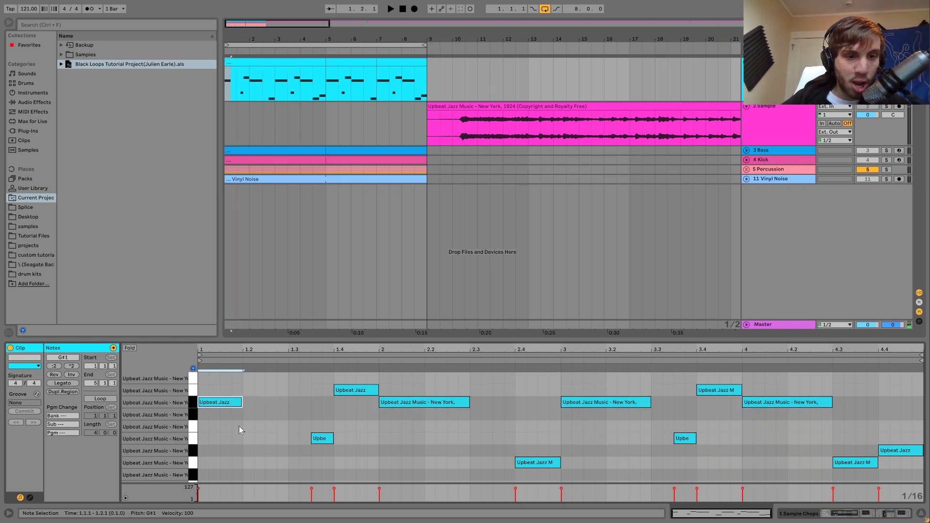
pyautogui.hotkey('shift', 'Left')
pyautogui.hotkey('ctrl', 'd')
pyautogui.press('Up')
pyautogui.press('Up')
pyautogui.press('Up')
pyautogui.press('Up')
pyautogui.hotkey('shift', 'Right')
pyautogui.hotkey('ctrl', 'd')
pyautogui.press('Down')
pyautogui.press('Down')
pyautogui.press('Down')
pyautogui.hotkey('shift', 'Right')
pyautogui.hotkey('ctrl', 'd')
pyautogui.press('space')
# Delete the added notes and lengthen the opening G#1 note to end at 1.3.1
pyautogui.press('space')
pyautogui.moveTo(283, 407); pyautogui.dragTo(218, 374)
pyautogui.press('Delete')
pyautogui.click(206, 404)
pyautogui.hotkey('shift', 'Right')
pyautogui.press('space')
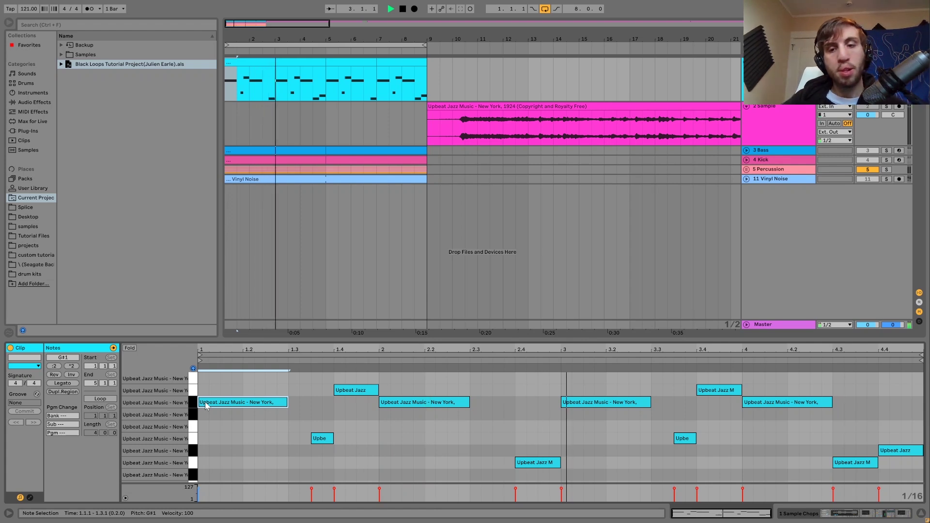
pyautogui.press('space')
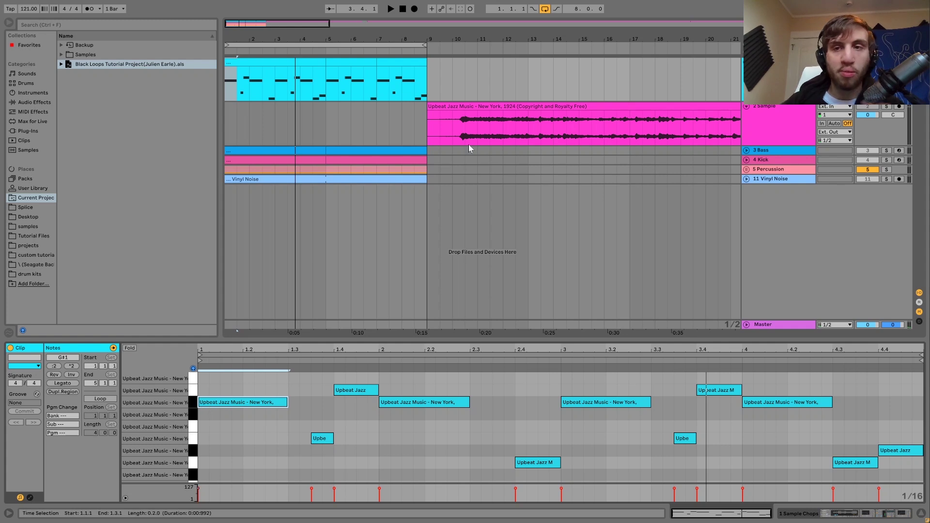
pyautogui.hotkey('shift', 'Tab')
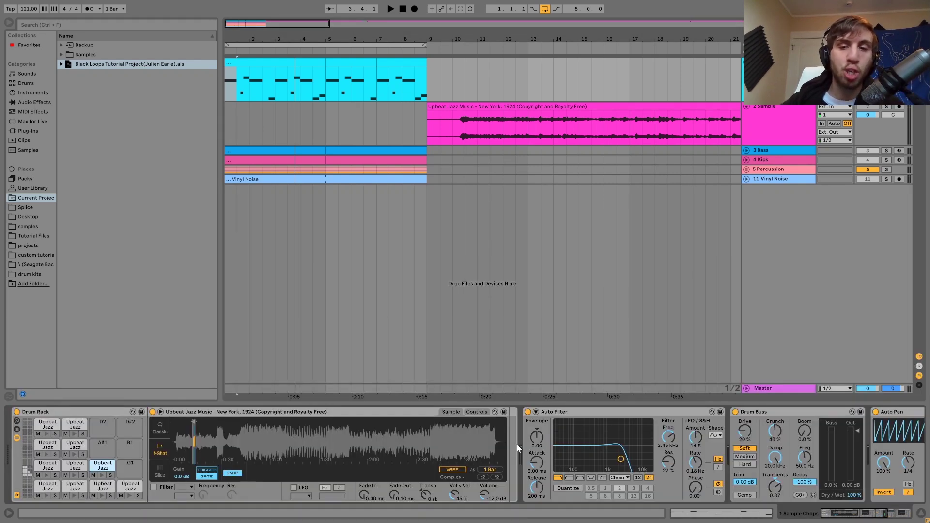
pyautogui.hscroll(5, 517, 444)
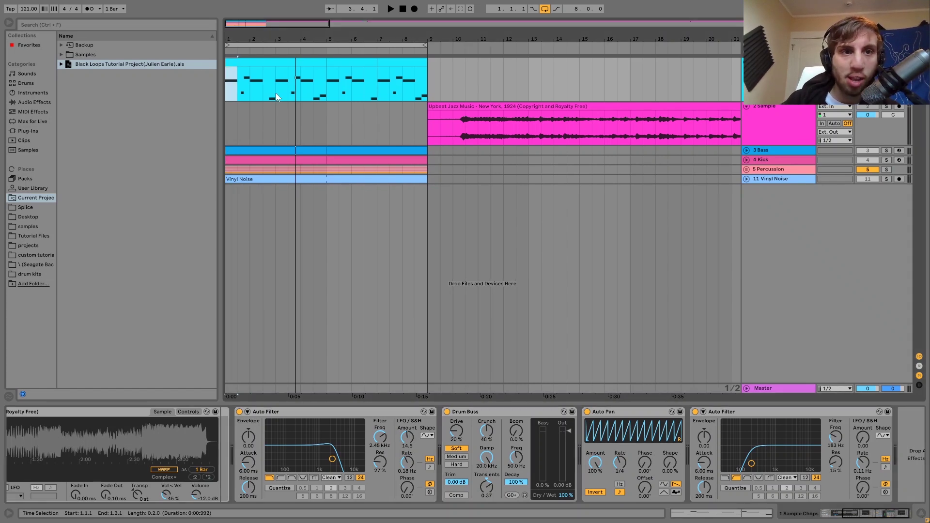
pyautogui.moveTo(234, 41)
pyautogui.mouseDown()
pyautogui.moveTo(234, 53)
pyautogui.moveTo(233, 38)
pyautogui.mouseUp()
pyautogui.click(240, 412)
pyautogui.press('space')
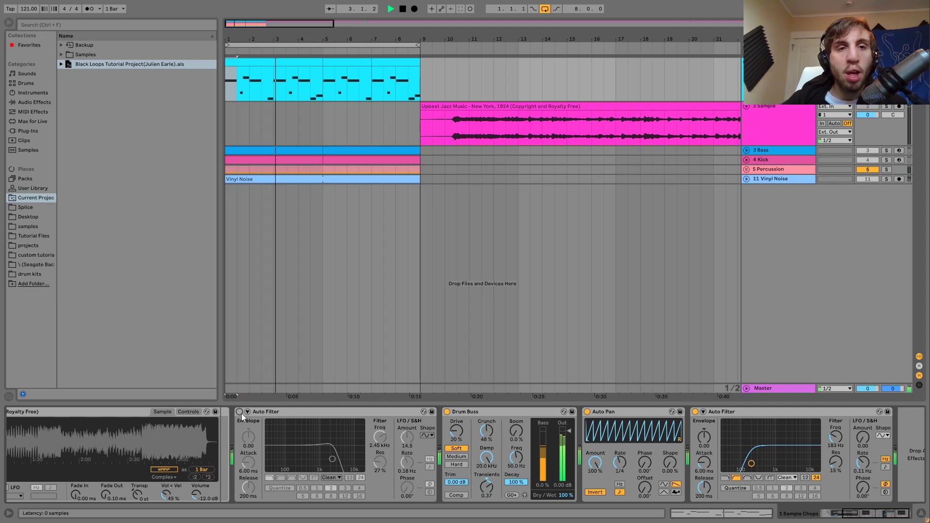
pyautogui.press('space')
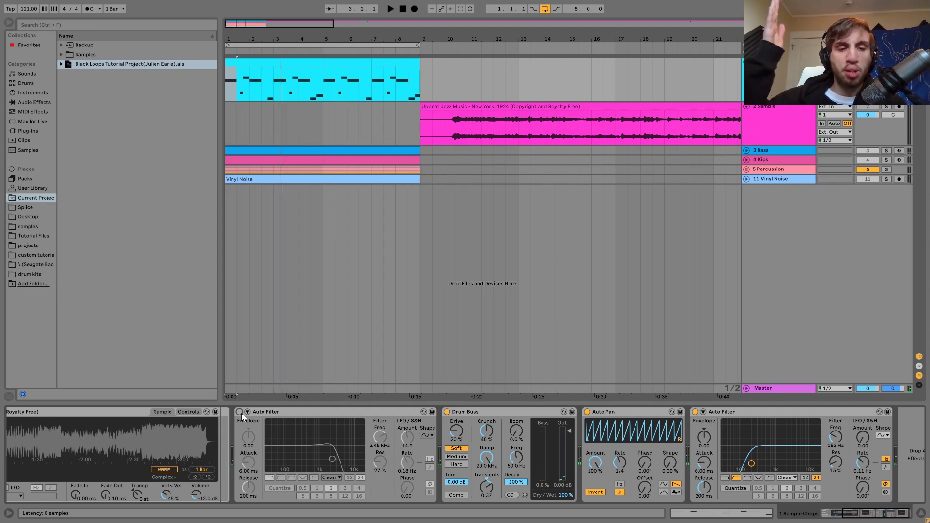
pyautogui.click(242, 413)
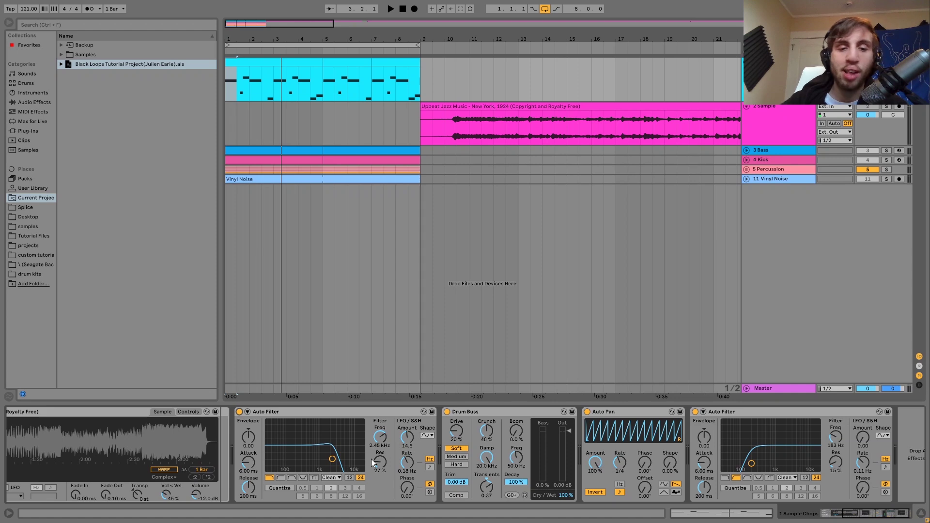
pyautogui.press('space')
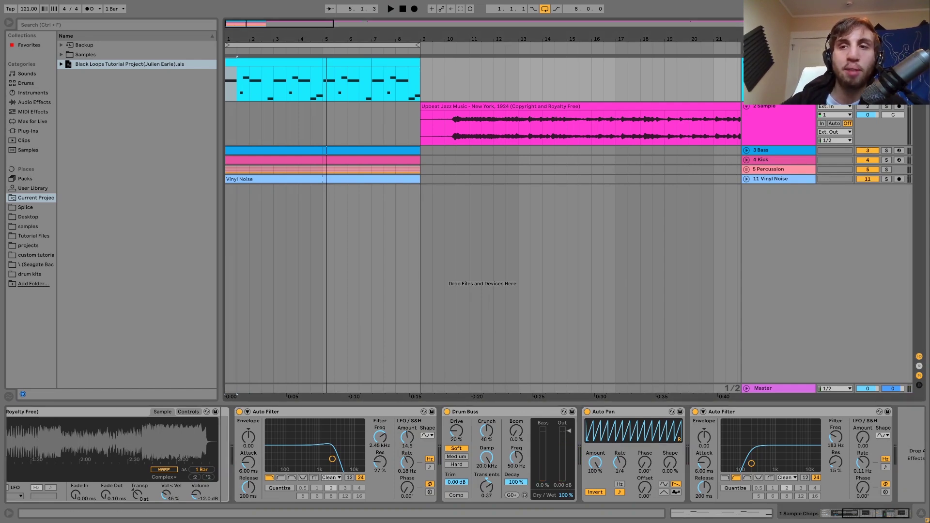
pyautogui.press('space')
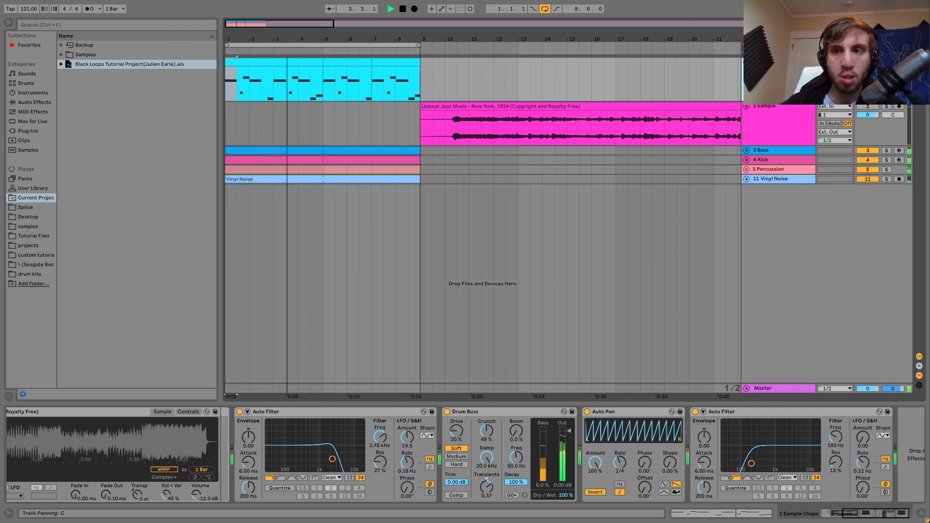
pyautogui.press('space')
# Solo the 4 Kick track, play it, and view its devices
pyautogui.scroll(-1, 491, 414)
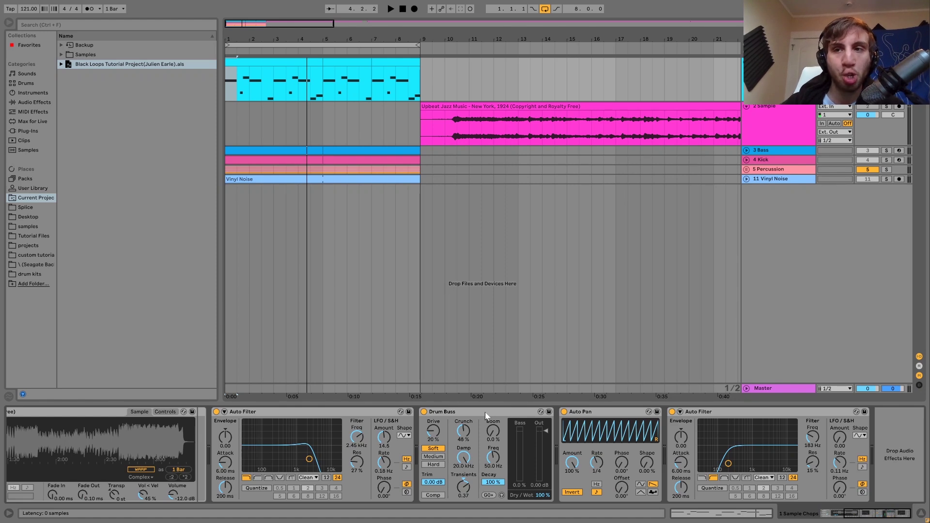
pyautogui.press('space')
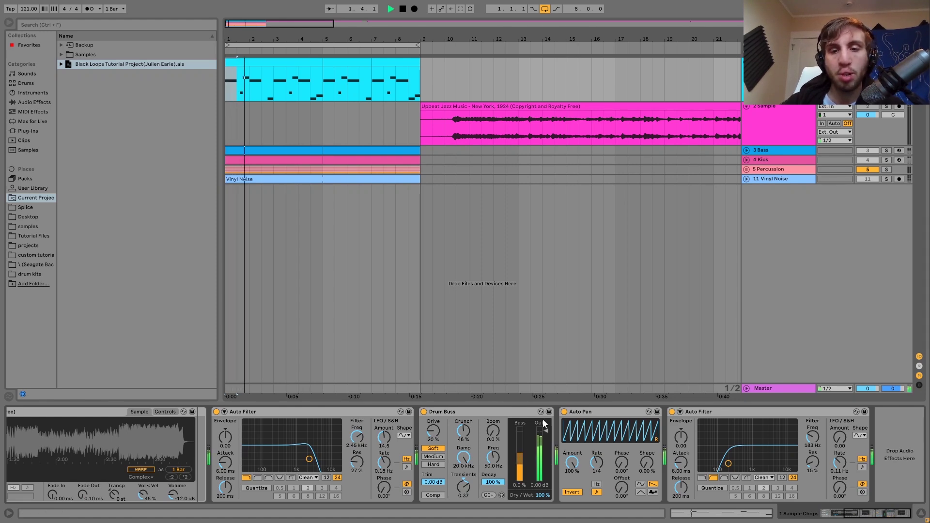
pyautogui.press('space')
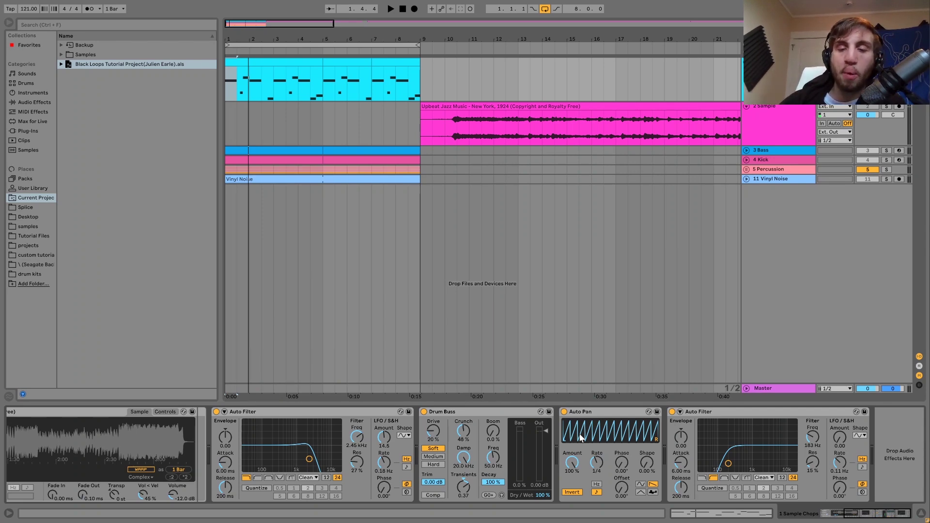
pyautogui.click(886, 160)
pyautogui.press('space')
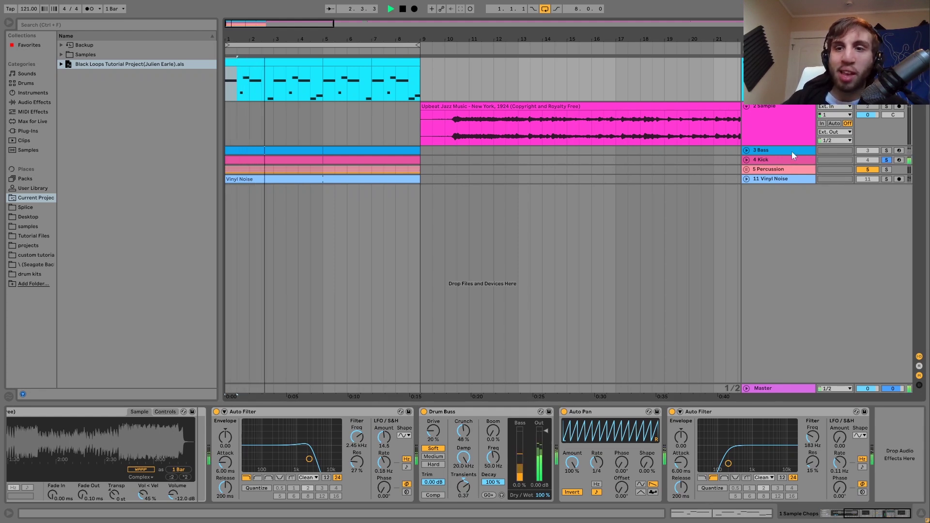
pyautogui.click(783, 160)
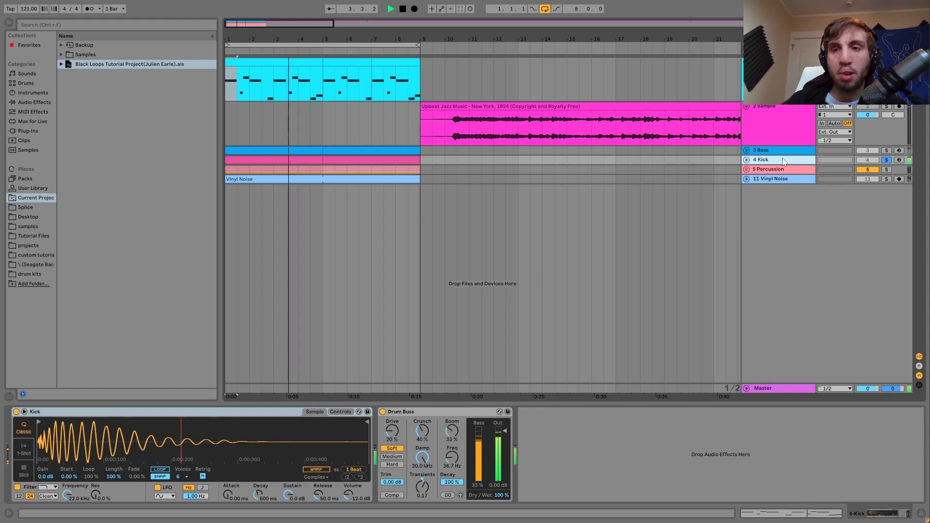
pyautogui.press('space')
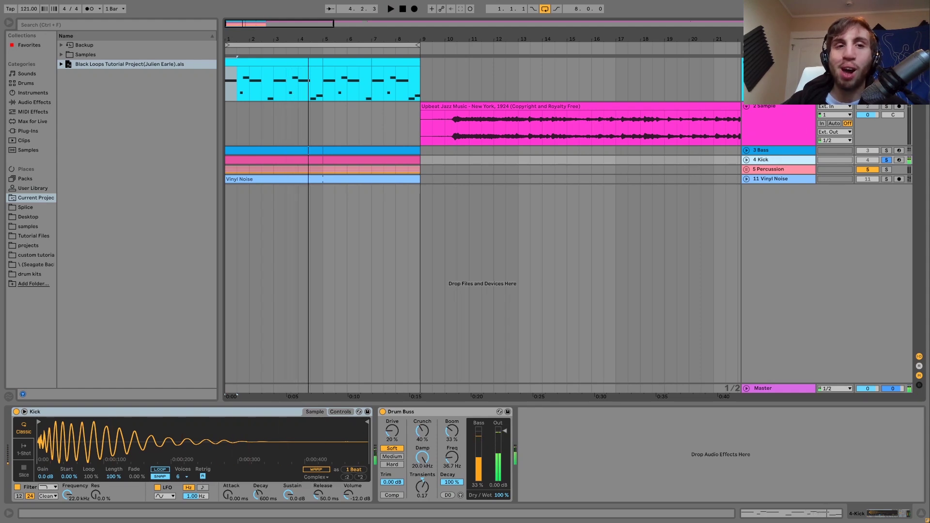
# Compare the Sample Chops track with Auto Pan off and on, leaving it enabled
pyautogui.click(779, 77)
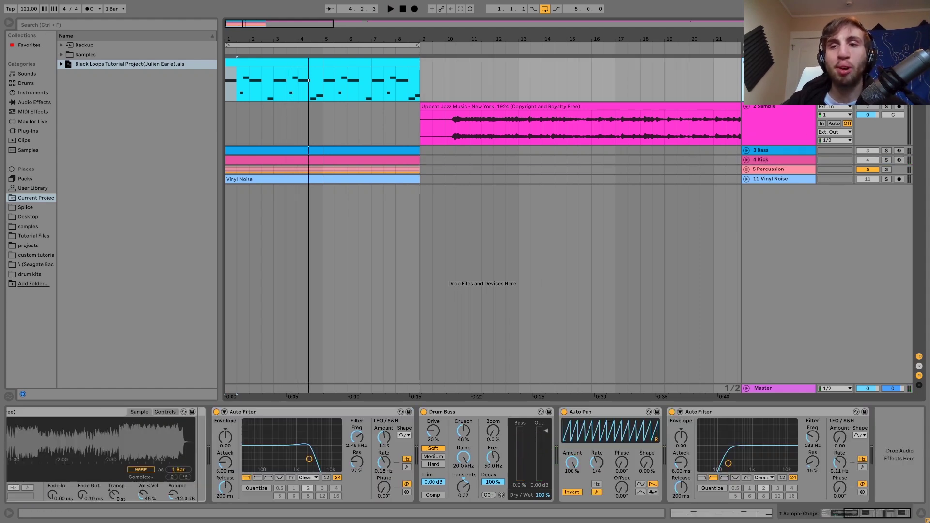
pyautogui.press('space')
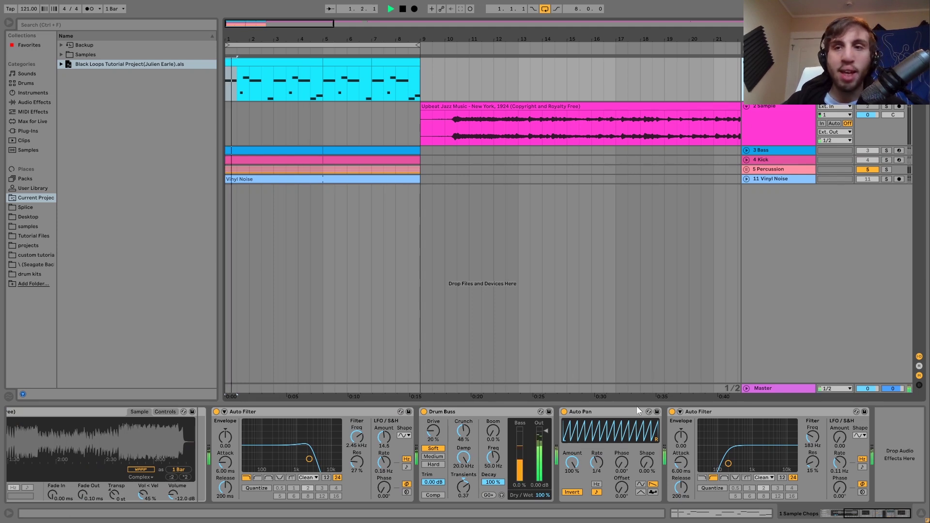
pyautogui.press('space')
pyautogui.click(564, 411)
pyautogui.press('space')
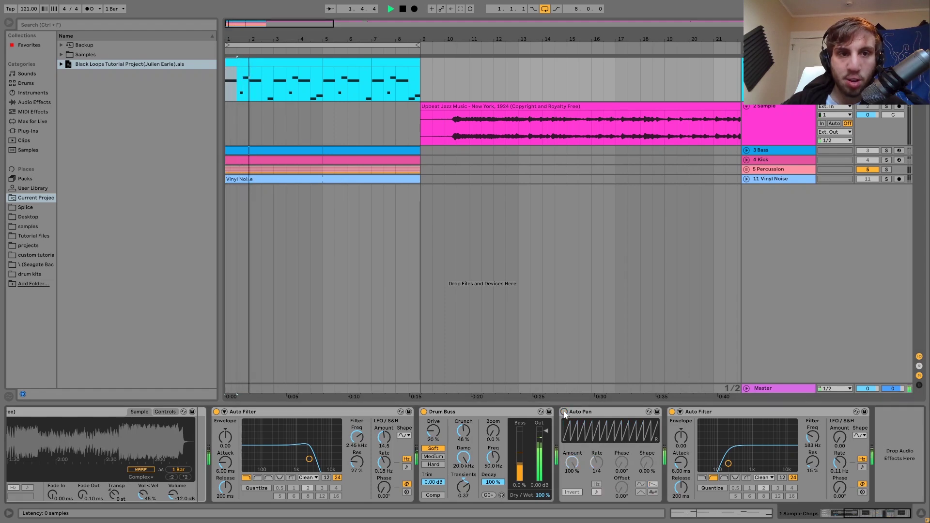
pyautogui.click(564, 411)
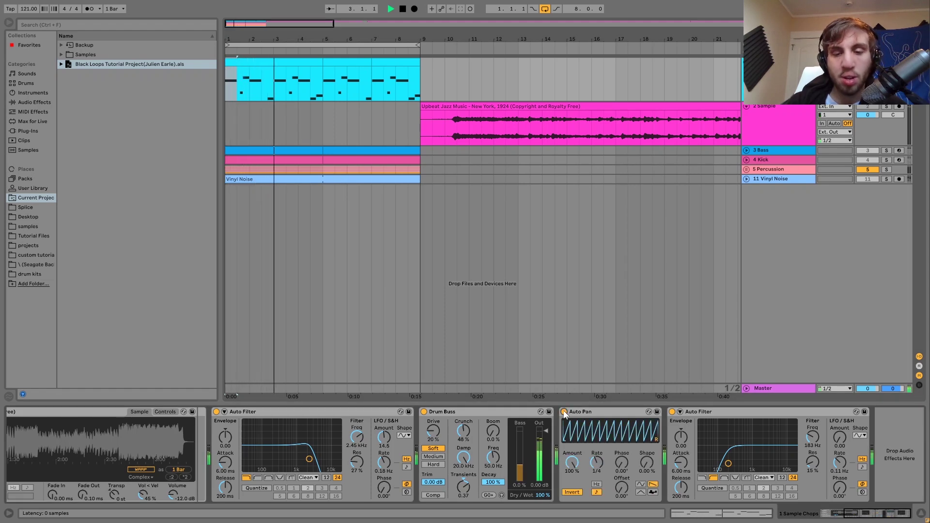
pyautogui.press('space')
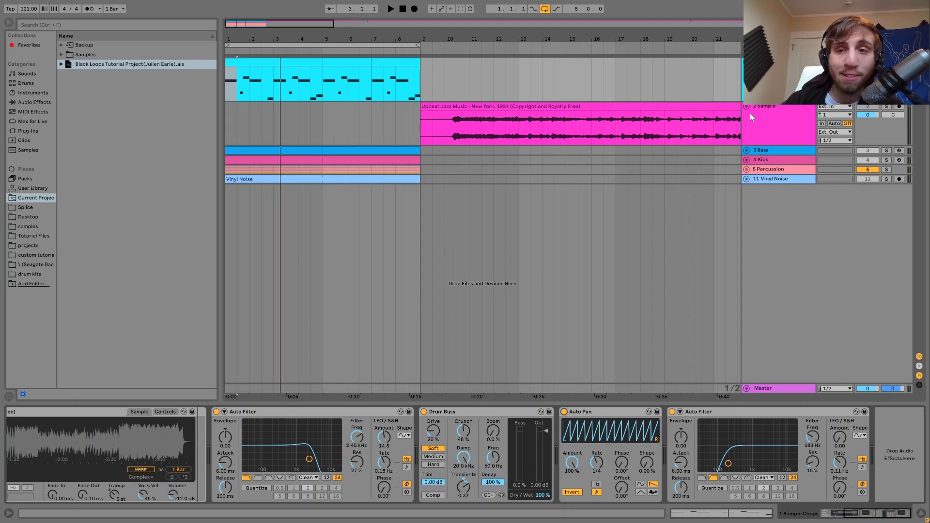
# Unfold and solo the 3 Bass track, then play its first clip, bars 1–5
pyautogui.click(755, 153)
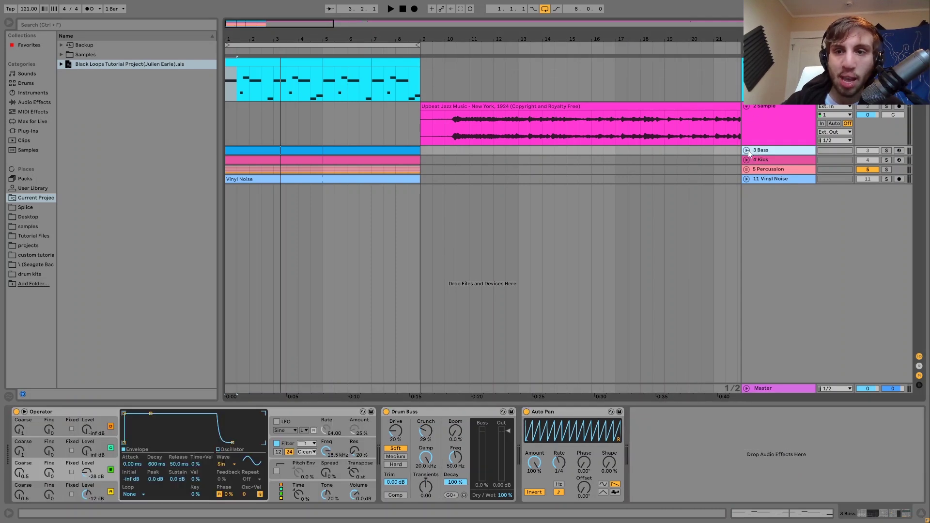
pyautogui.click(747, 150)
pyautogui.click(887, 151)
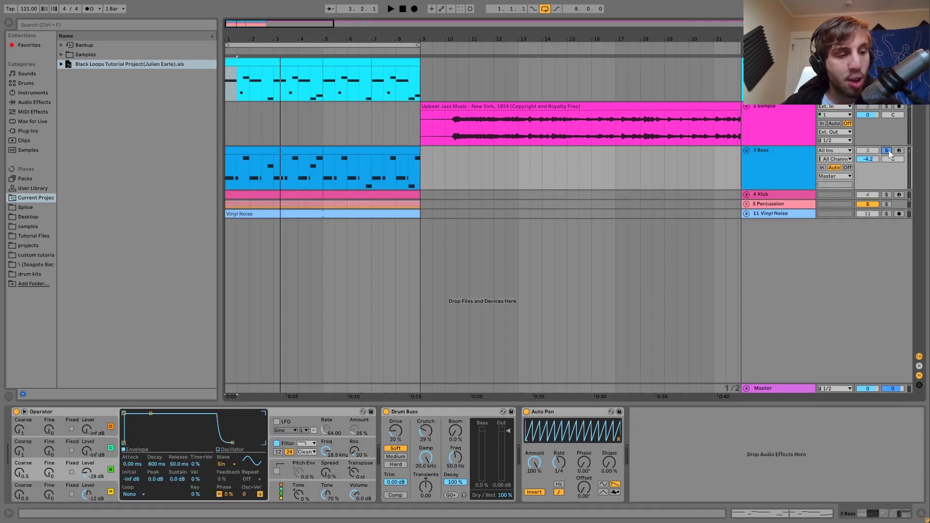
pyautogui.click(289, 150)
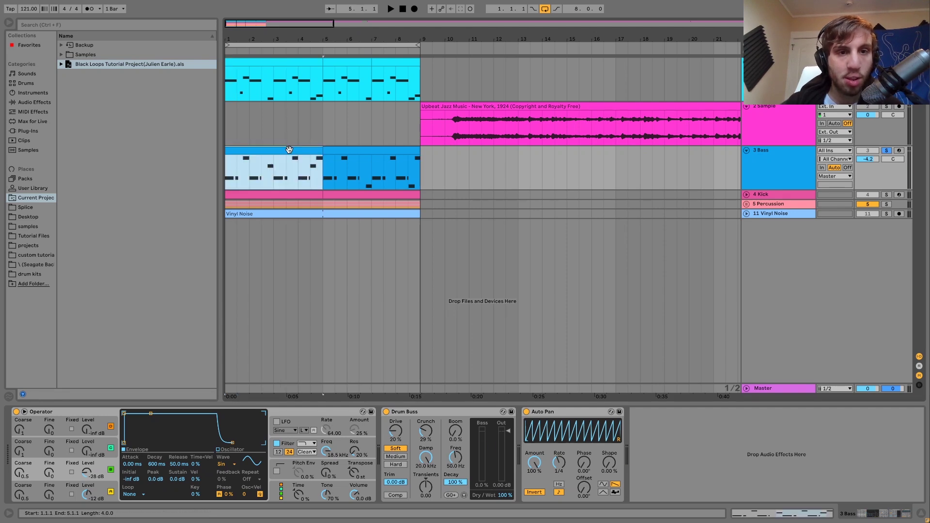
pyautogui.press('space')
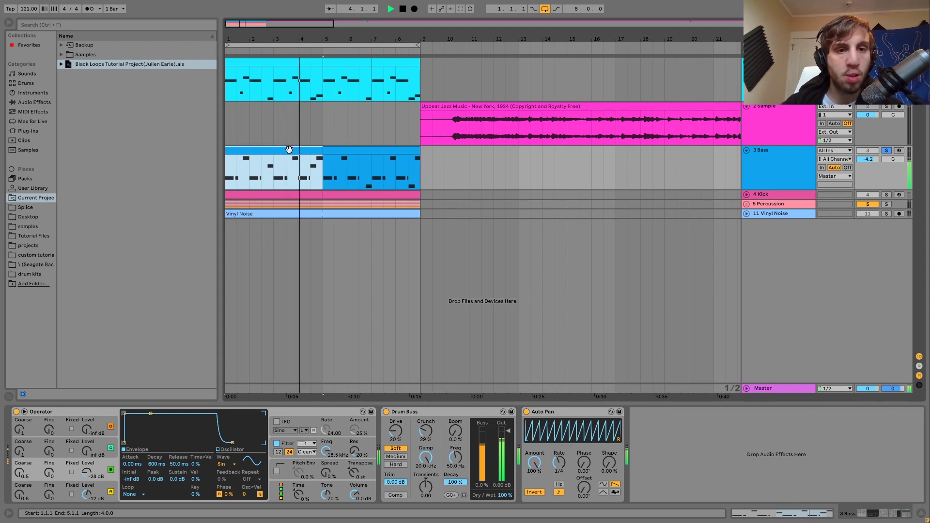
pyautogui.press('space')
# Play the bassline in the note editor, unsolo the bass, and show its device chain
pyautogui.doubleClick(289, 150)
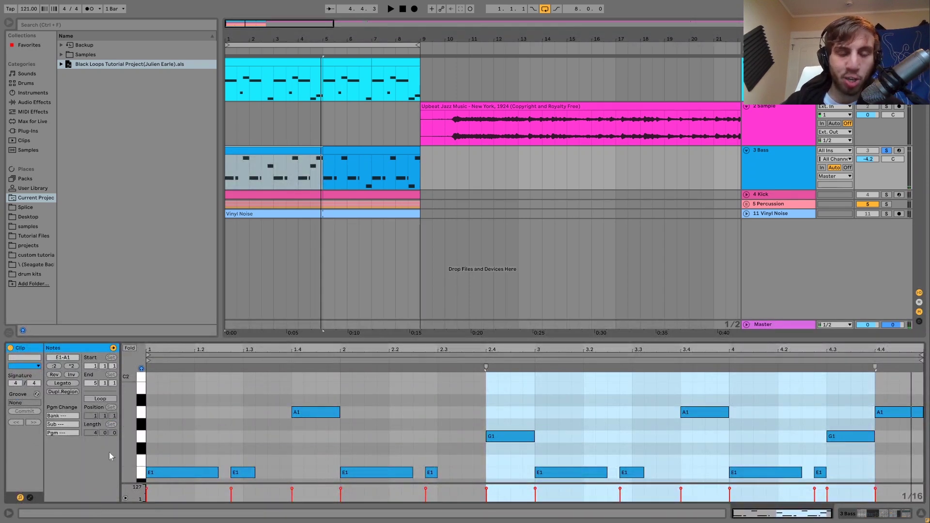
pyautogui.press('space')
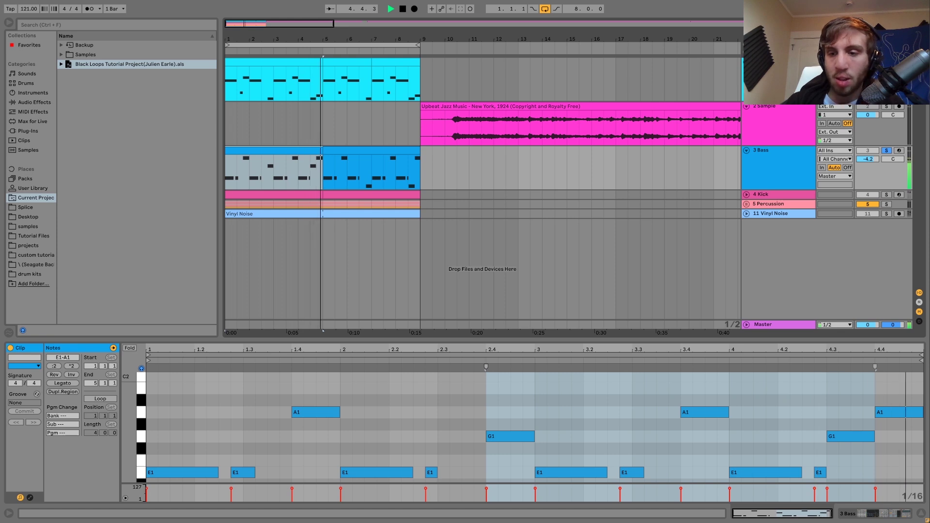
pyautogui.press('space')
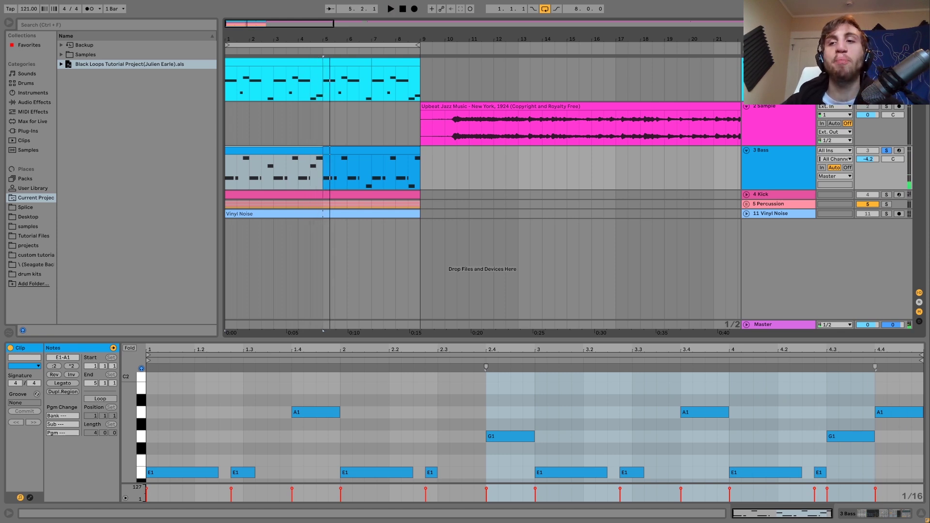
pyautogui.click(777, 166)
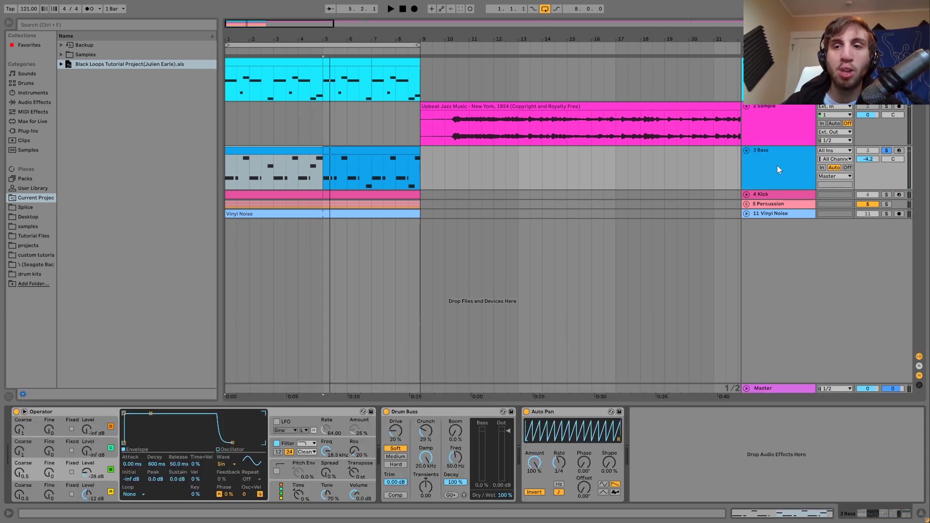
pyautogui.click(886, 151)
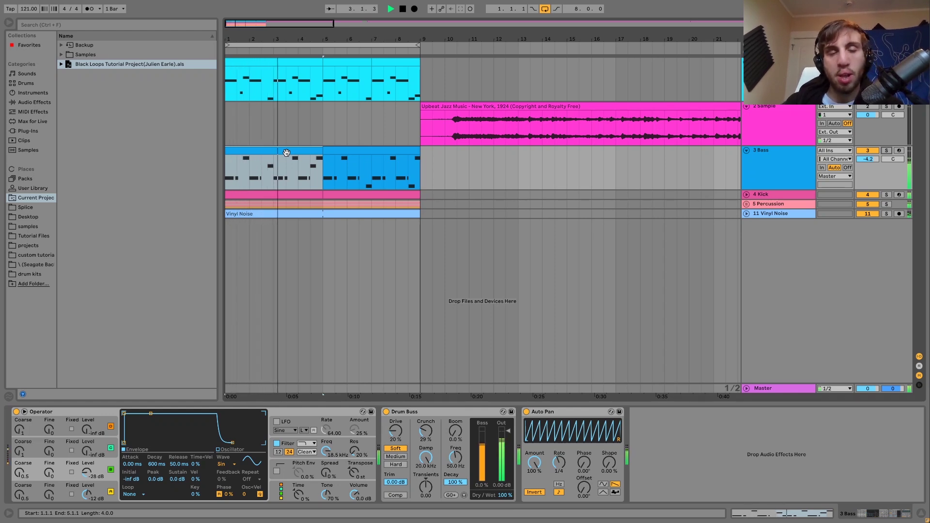
pyautogui.press('space')
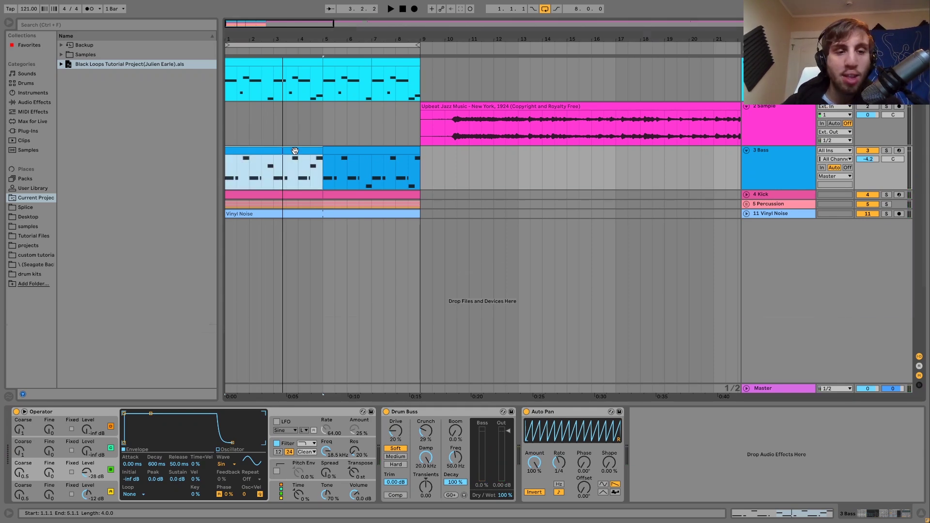
pyautogui.doubleClick(295, 150)
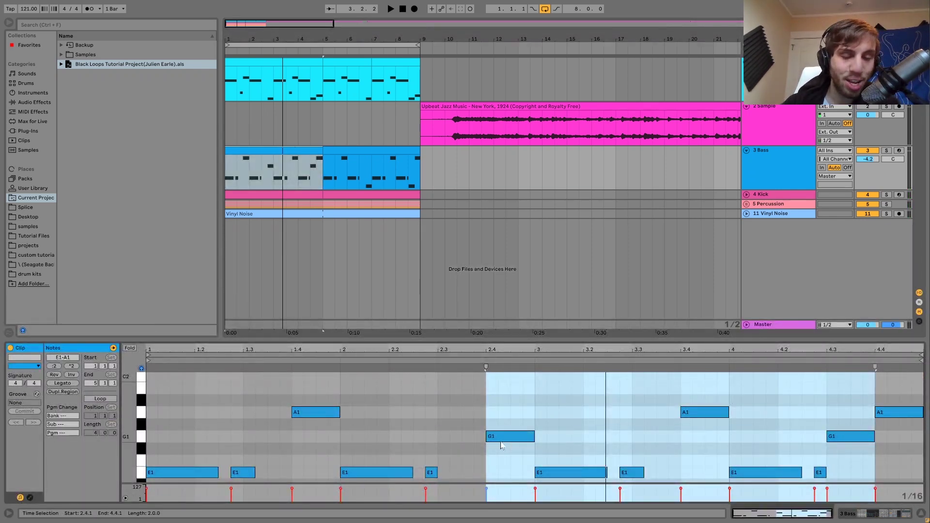
pyautogui.click(790, 160)
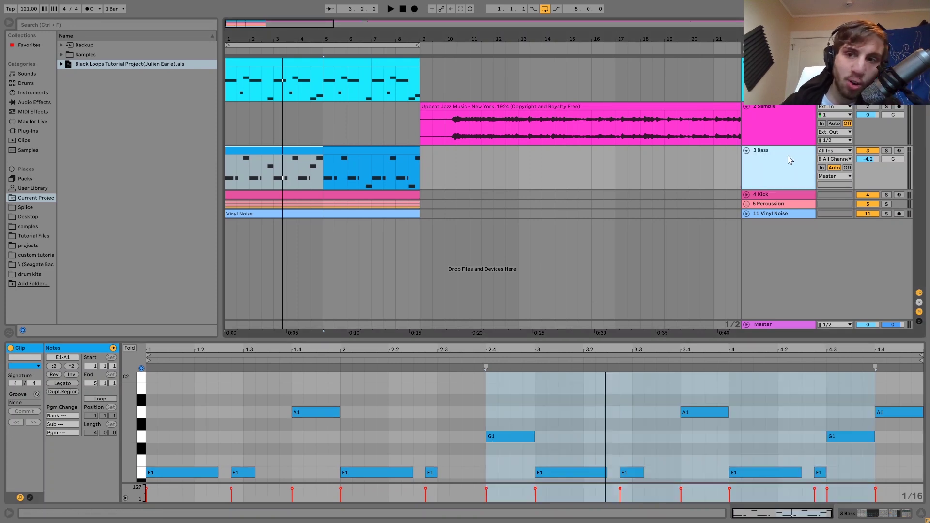
pyautogui.click(787, 156)
# Re-solo the bass and switch Operator's second oscillator off and back on during playback
pyautogui.click(888, 149)
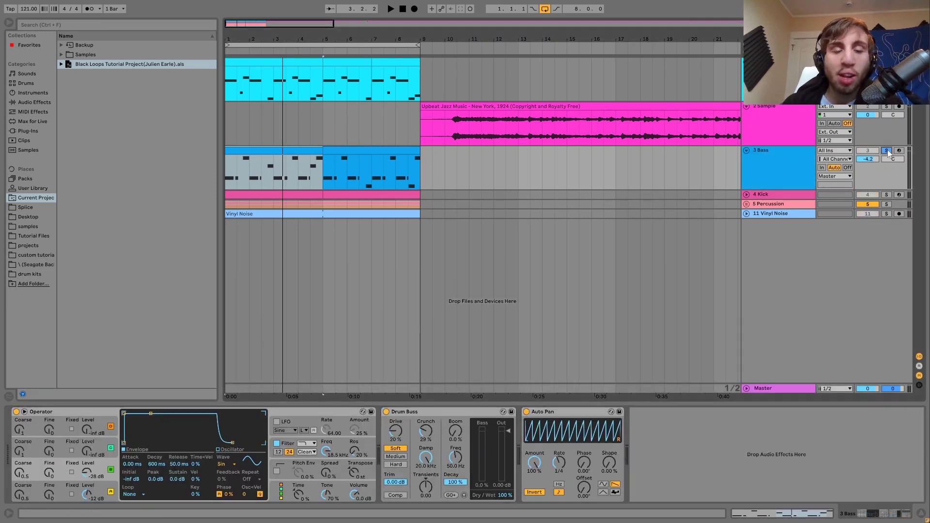
pyautogui.click(100, 493)
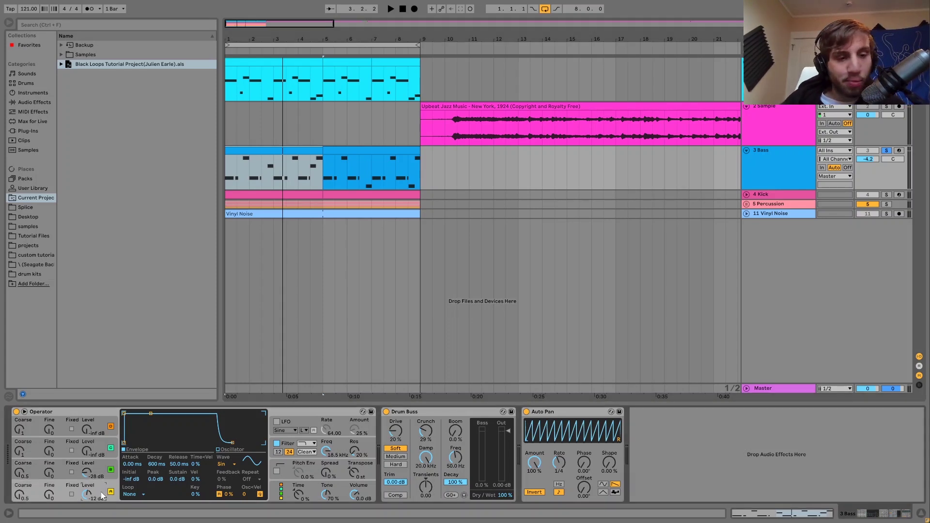
pyautogui.click(90, 471)
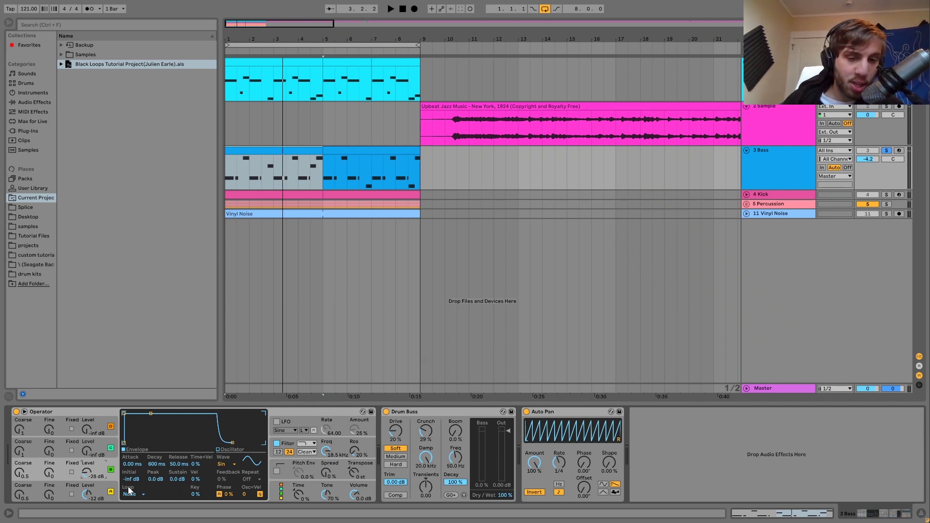
pyautogui.click(110, 469)
pyautogui.press('space')
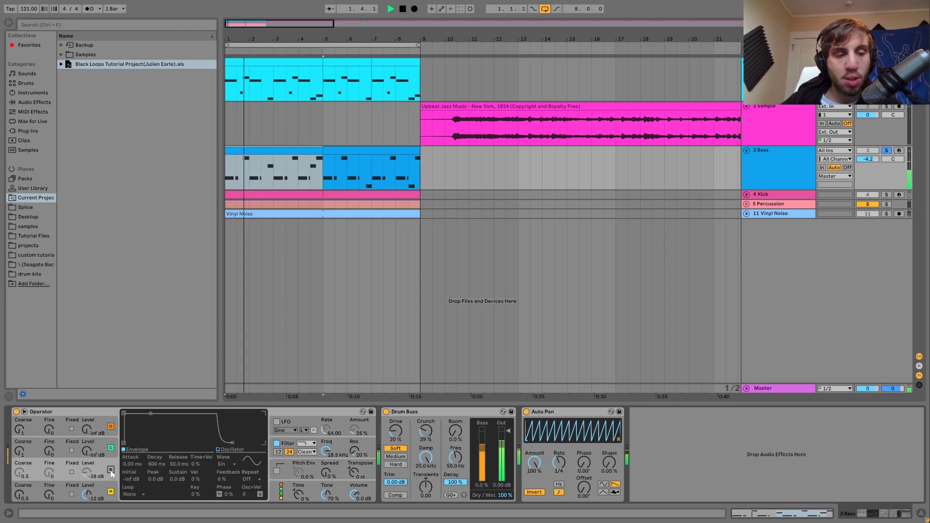
pyautogui.click(111, 470)
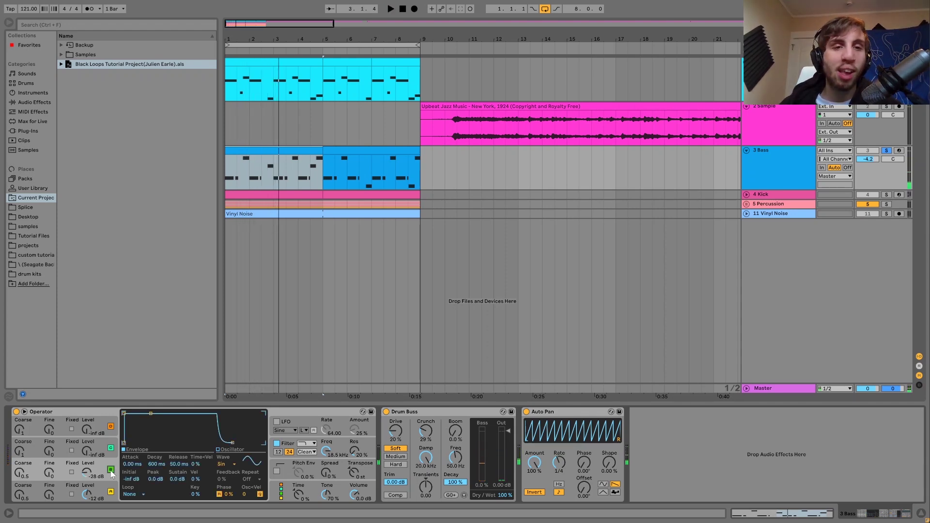
# Replay the bass to compare, then select its Auto Pan and the 3 Bass track
pyautogui.press('space')
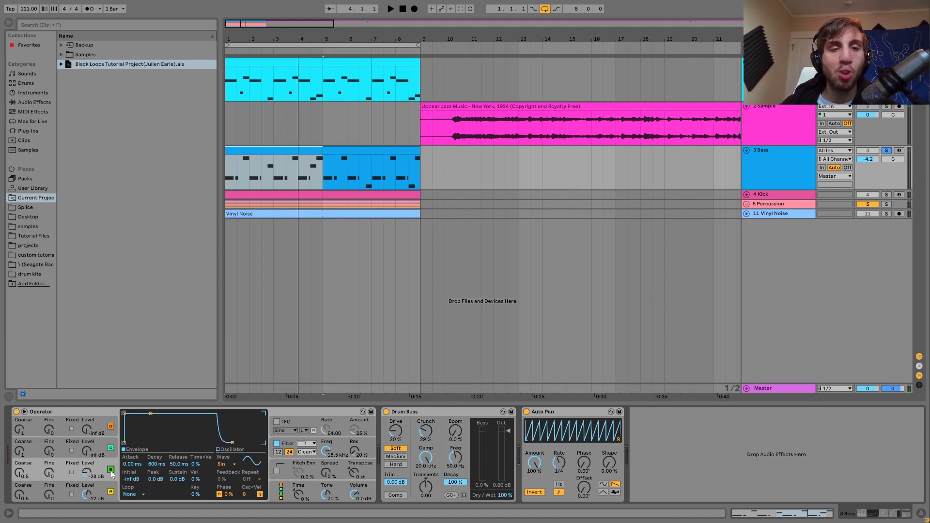
pyautogui.press('space')
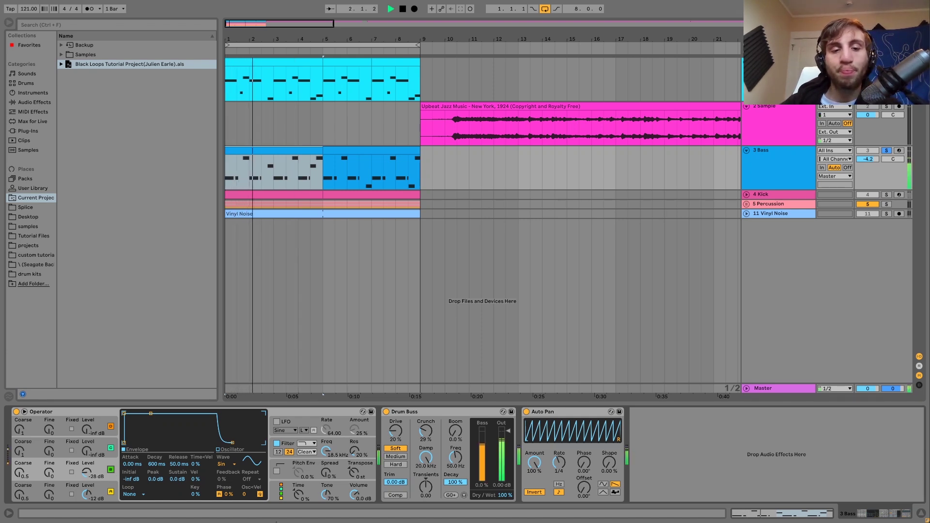
pyautogui.press('space')
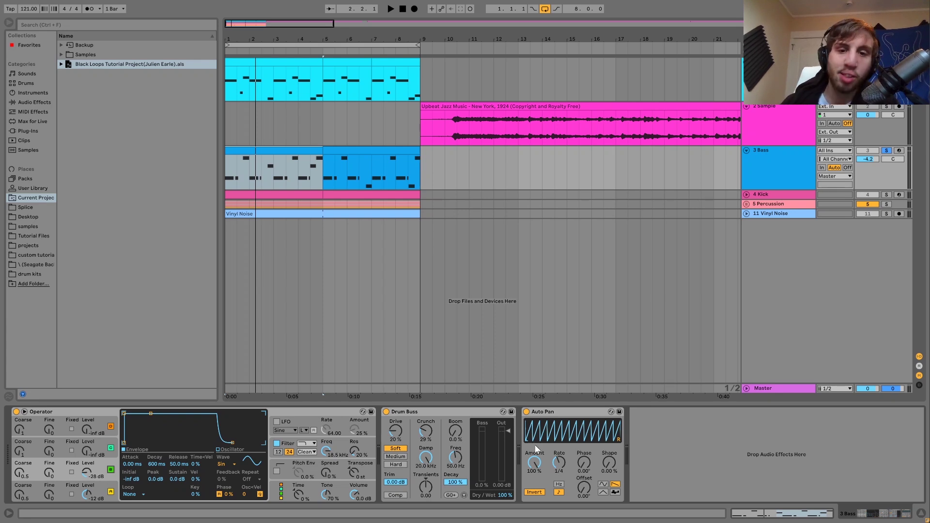
pyautogui.click(566, 416)
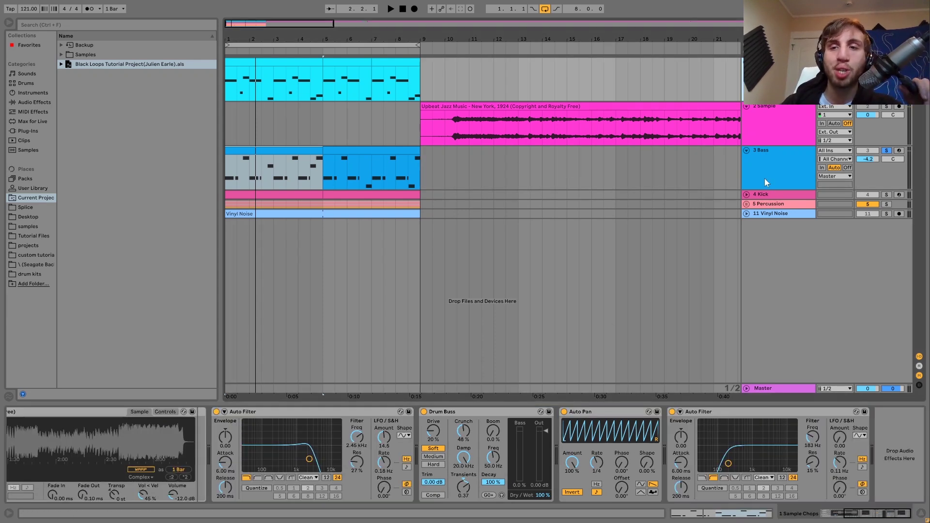
pyautogui.click(764, 179)
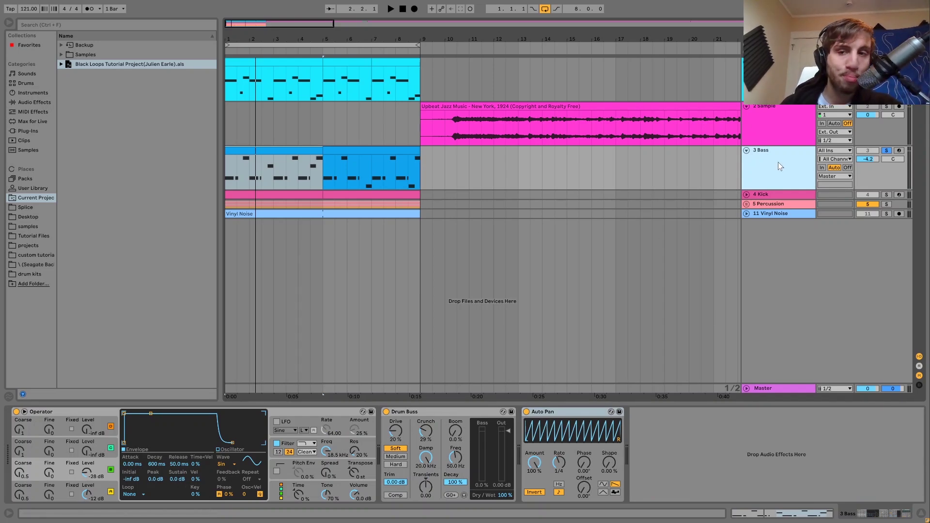
pyautogui.click(778, 192)
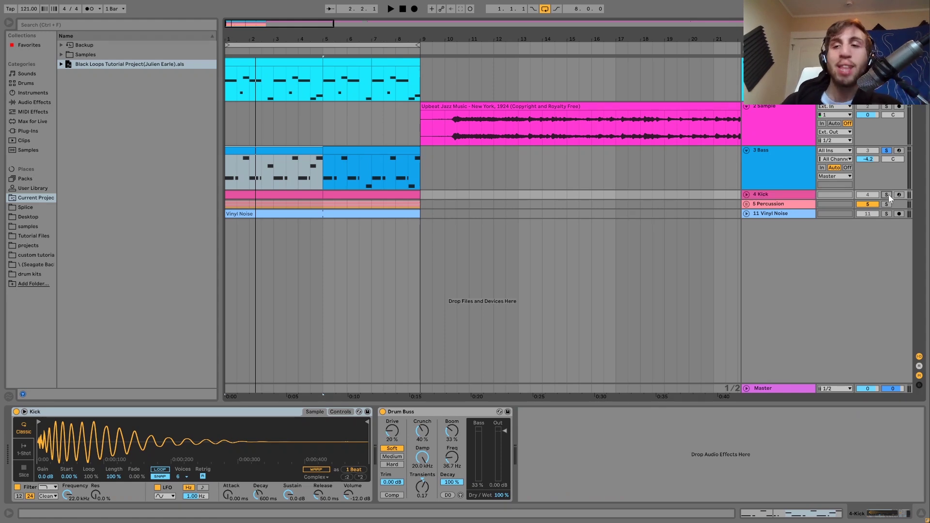
pyautogui.click(887, 194)
pyautogui.click(746, 194)
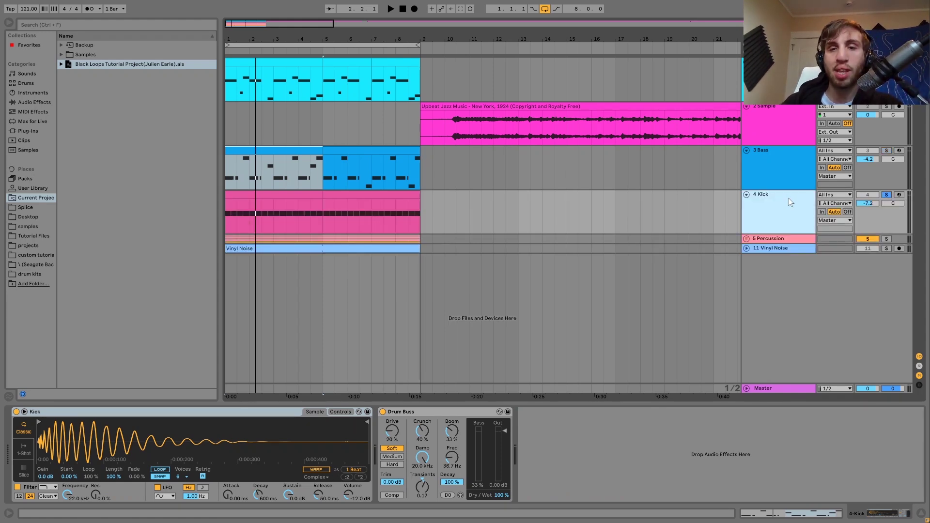
pyautogui.press('space')
pyautogui.press('Down')
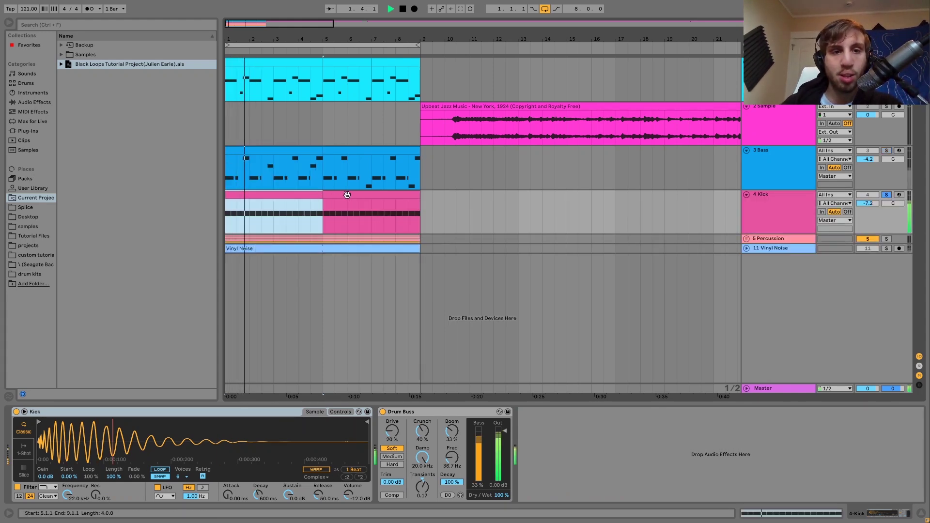
pyautogui.click(347, 195)
pyautogui.doubleClick(347, 194)
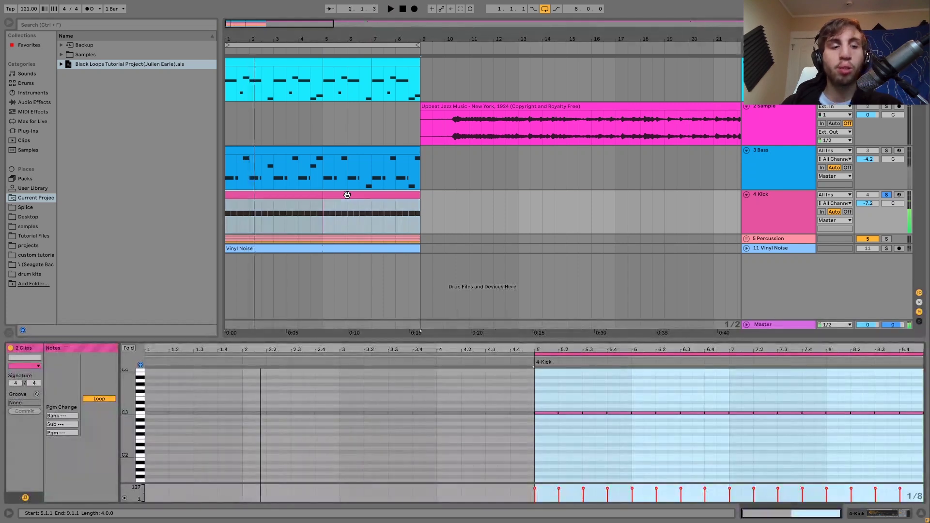
pyautogui.click(773, 209)
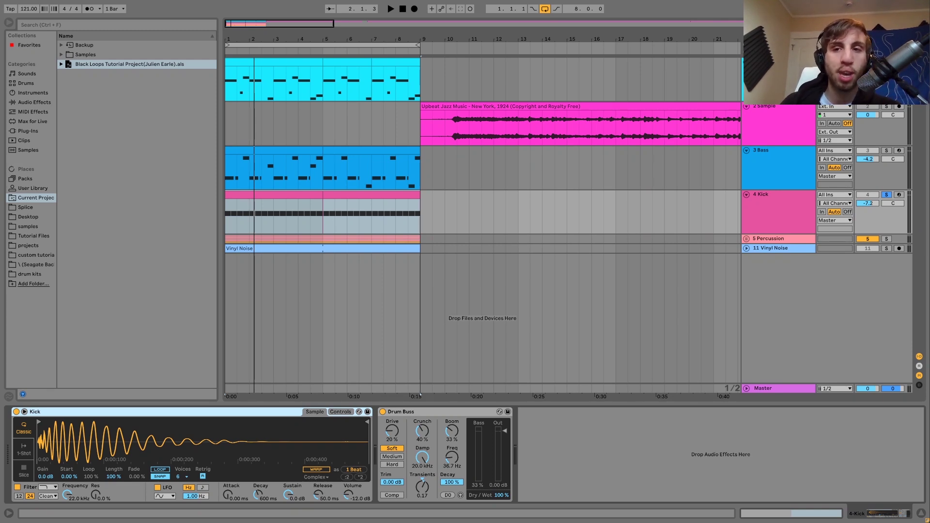
pyautogui.press('space')
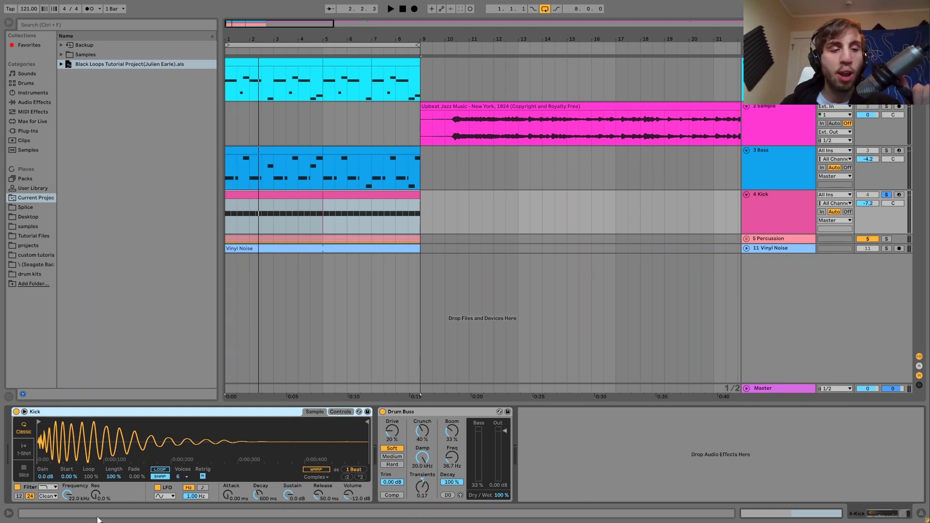
pyautogui.moveTo(193, 422); pyautogui.dragTo(193, 431)
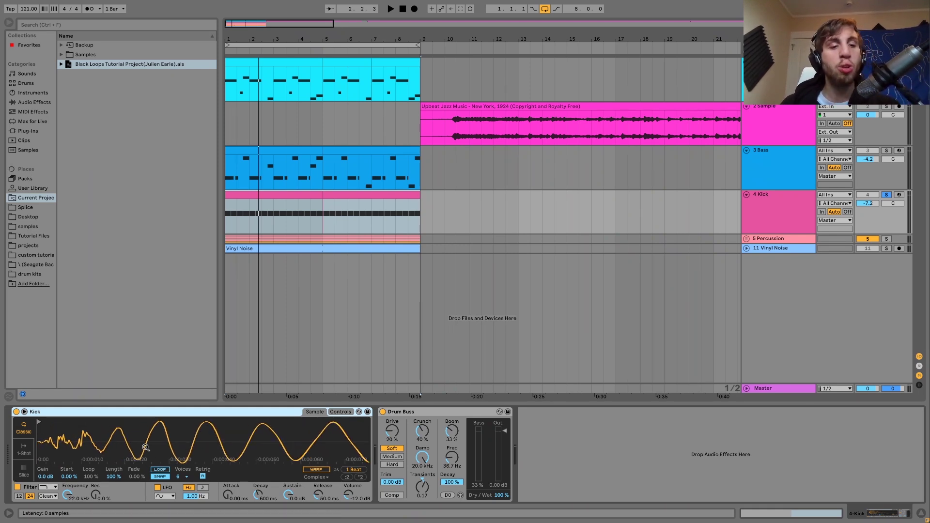
pyautogui.press('space')
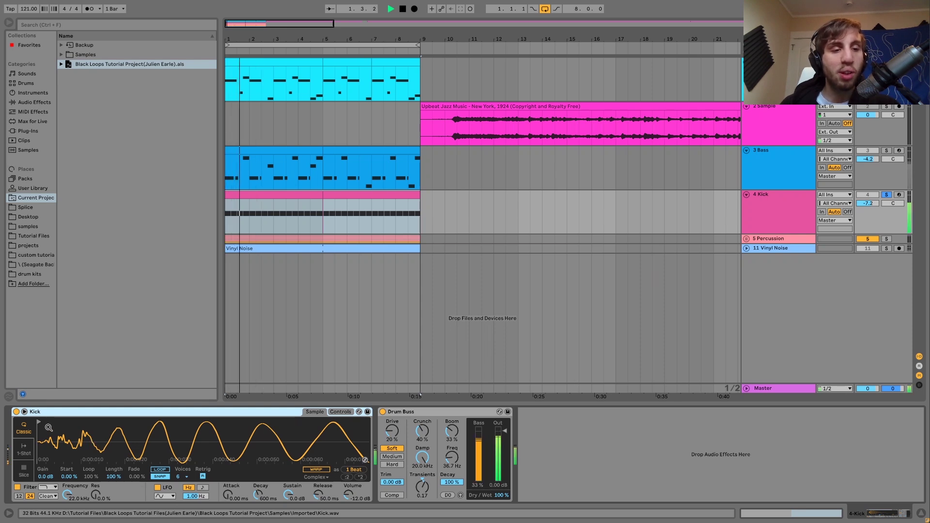
pyautogui.moveTo(40, 421); pyautogui.dragTo(97, 427)
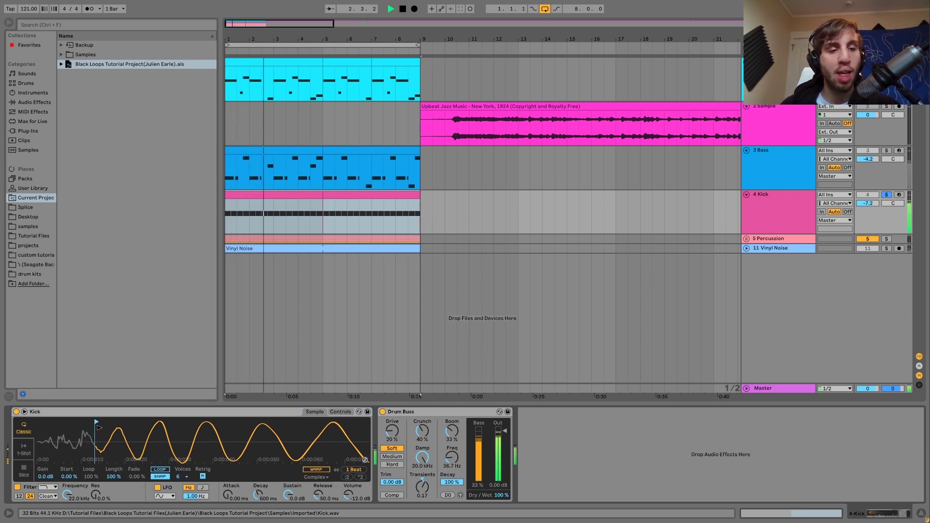
pyautogui.hotkey('ctrl', 'z')
pyautogui.scroll(-5, 44, 446)
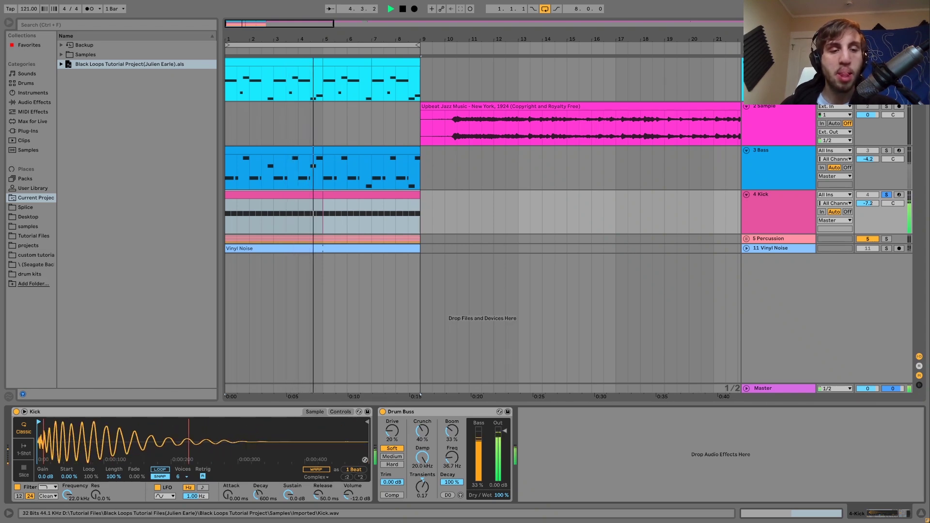
pyautogui.press('space')
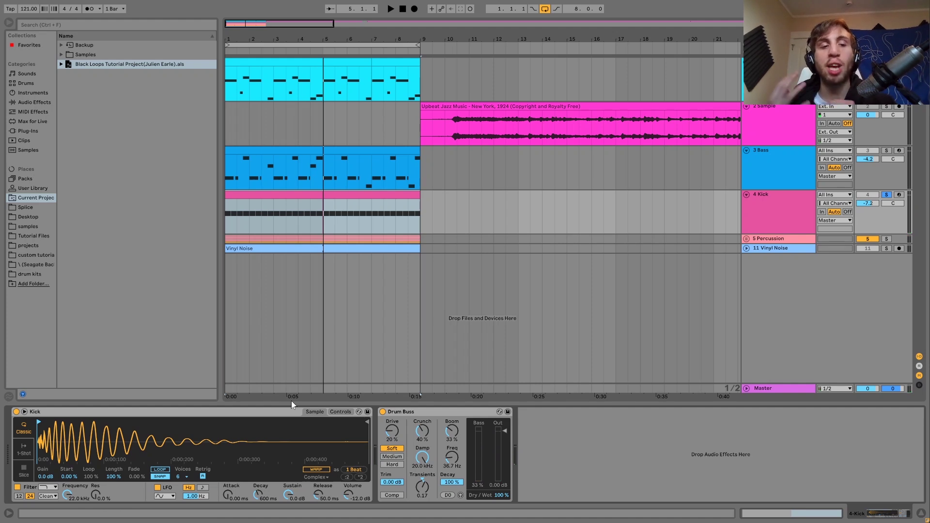
pyautogui.press('space')
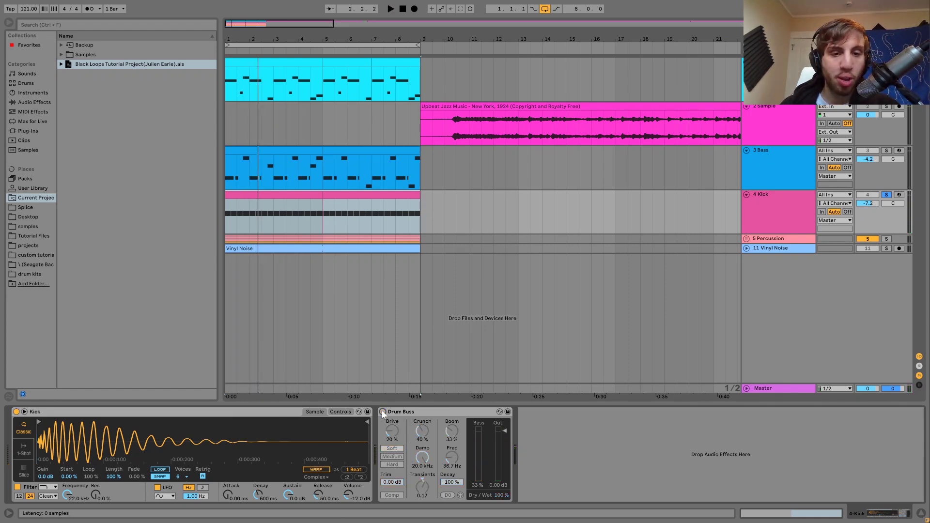
pyautogui.press('space')
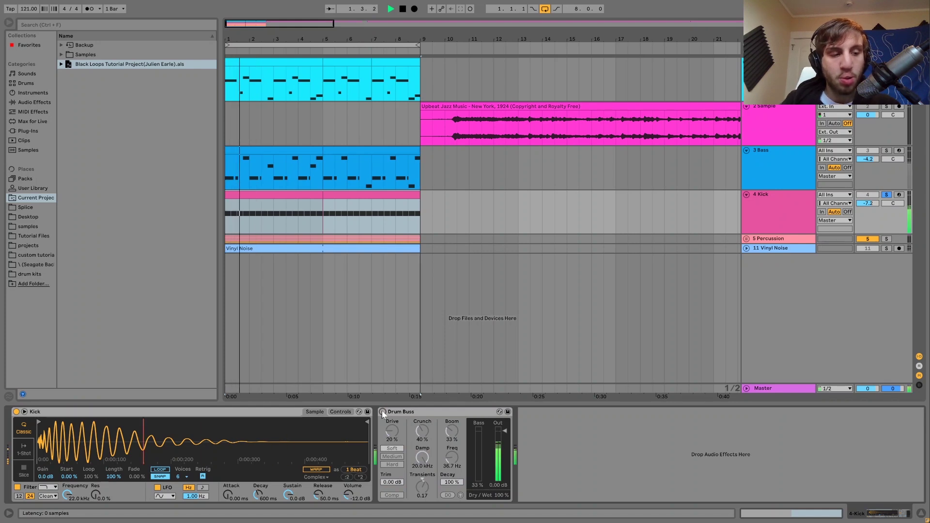
pyautogui.click(382, 412)
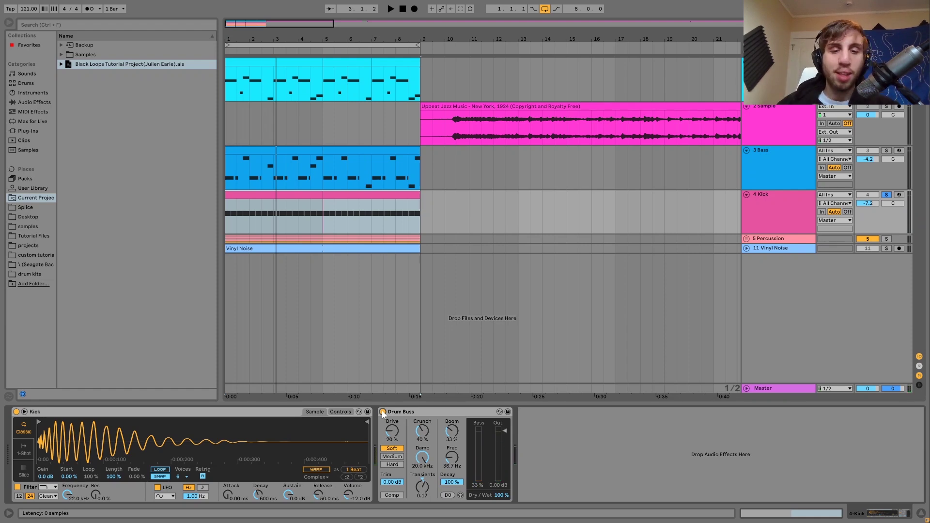
pyautogui.press('space')
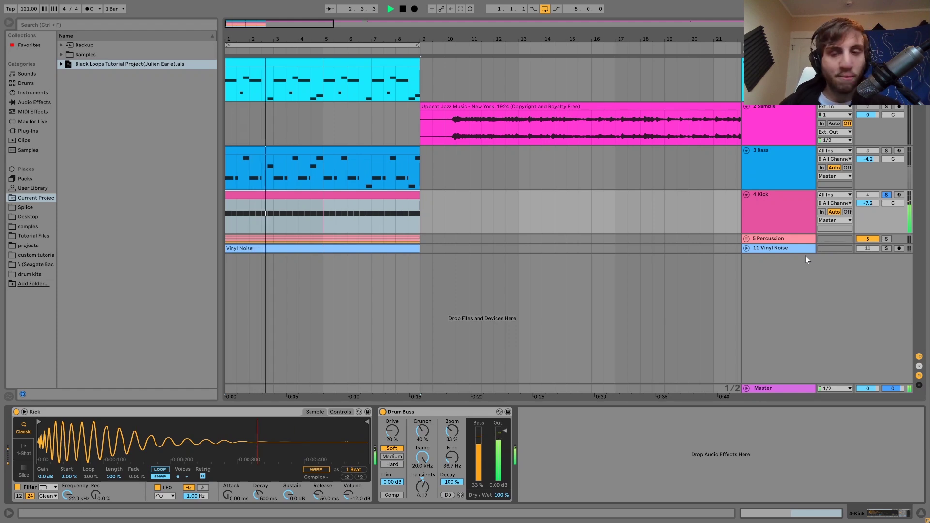
pyautogui.press('space')
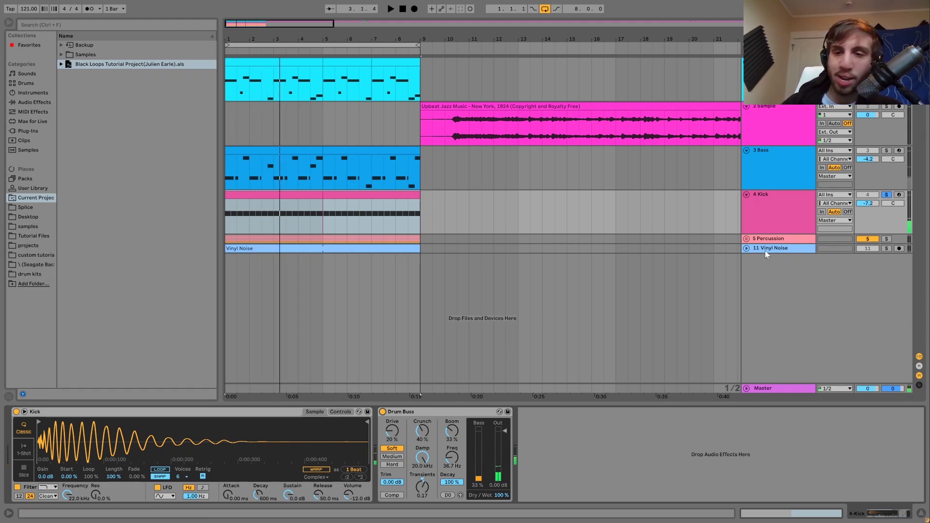
# Unfold the Percussion group, solo Hihat 1, and expand its lane
pyautogui.doubleClick(767, 241)
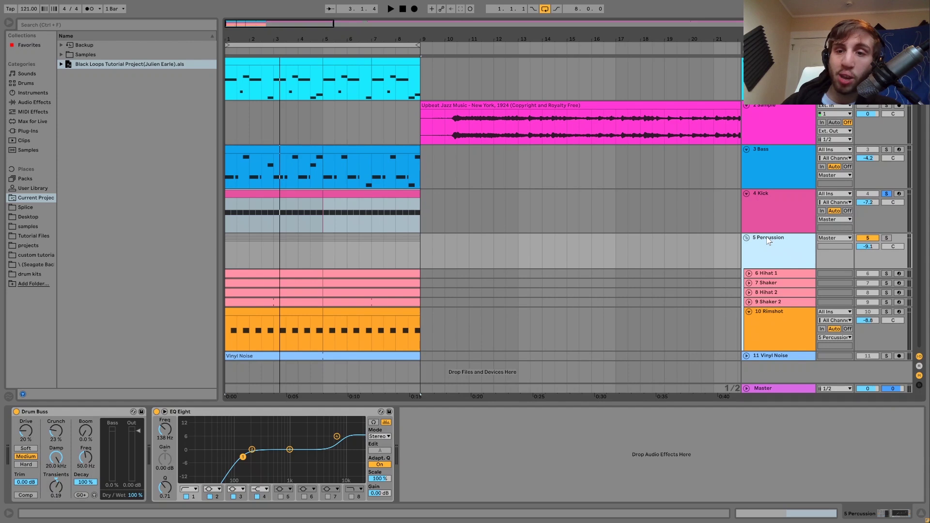
pyautogui.click(773, 275)
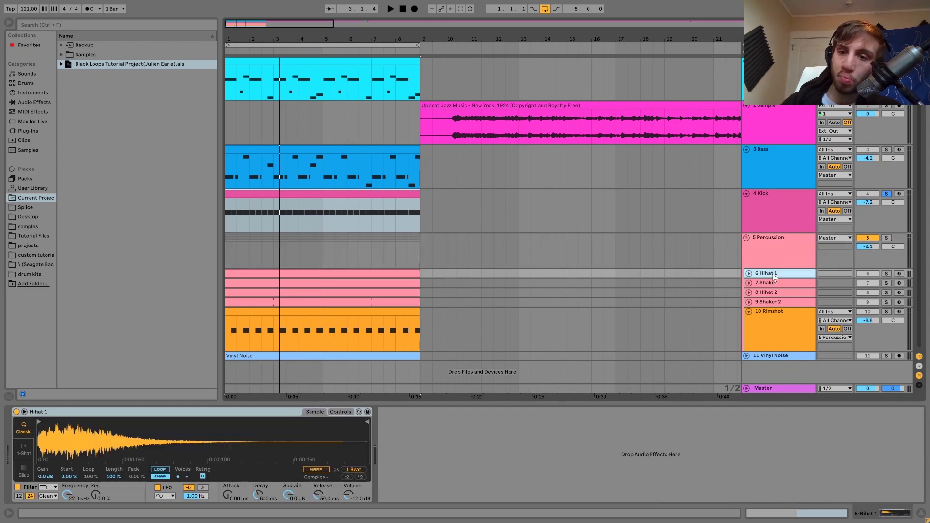
pyautogui.click(886, 274)
pyautogui.press('space')
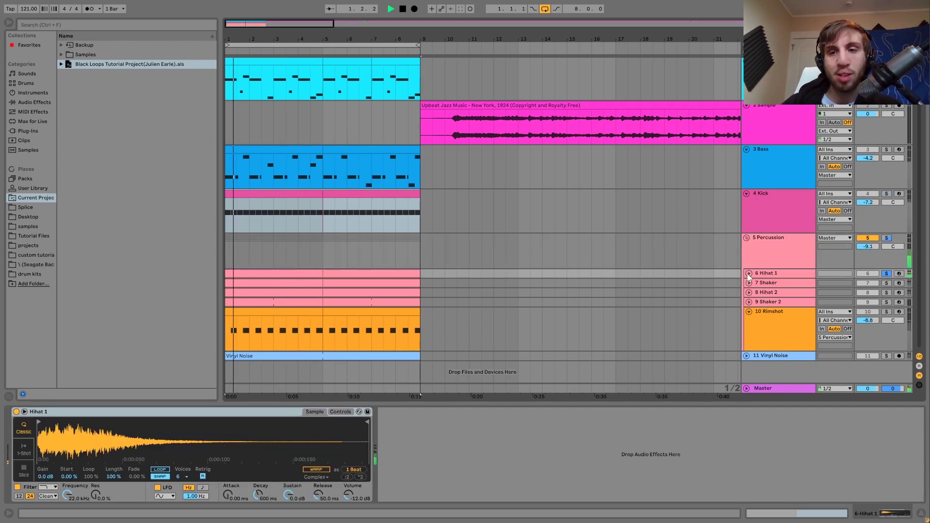
pyautogui.click(748, 274)
pyautogui.scroll(-1, 809, 275)
pyautogui.press('space')
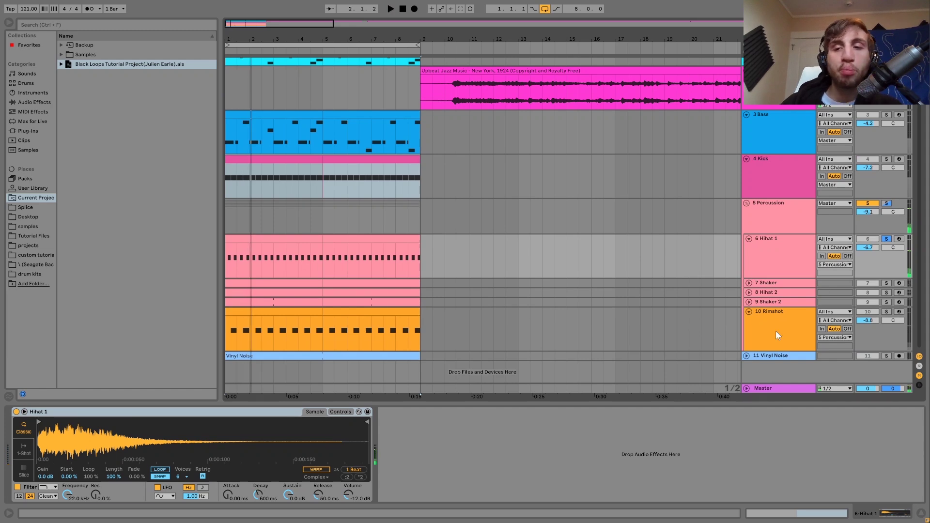
# Move Hihat 2 directly below Hihat 1 and solo both hihat tracks
pyautogui.moveTo(795, 293); pyautogui.dragTo(798, 278)
pyautogui.moveTo(868, 284); pyautogui.dragTo(889, 286)
pyautogui.click(886, 283)
pyautogui.press('space')
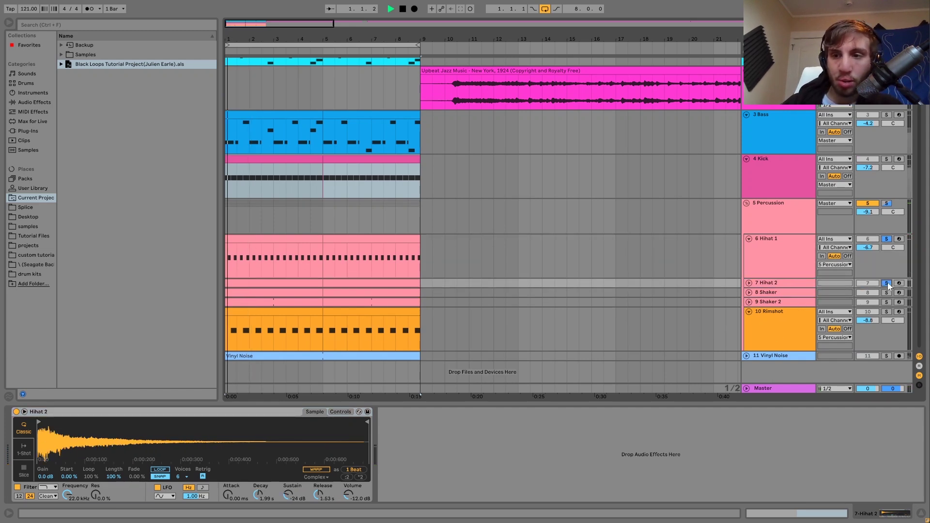
pyautogui.keyDown('ctrl'); pyautogui.click(886, 240); pyautogui.keyUp('ctrl')
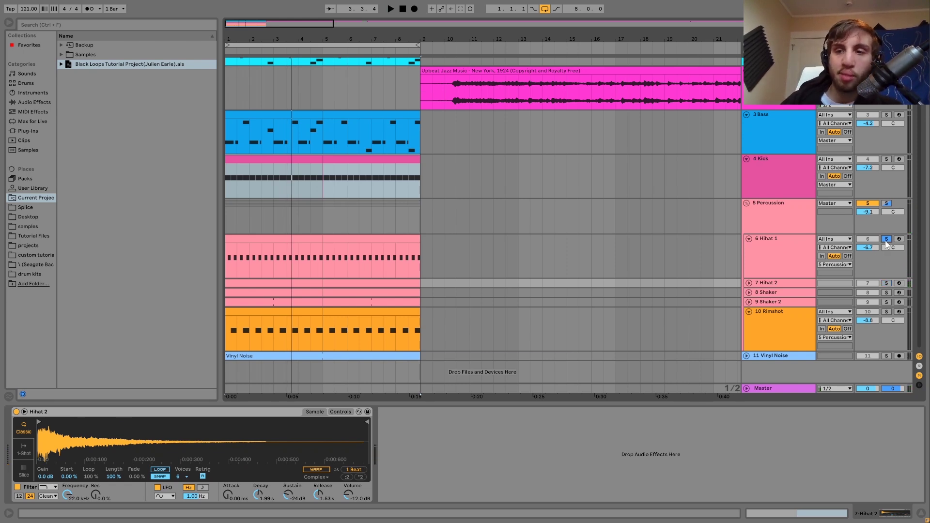
pyautogui.click(780, 253)
pyautogui.press('space')
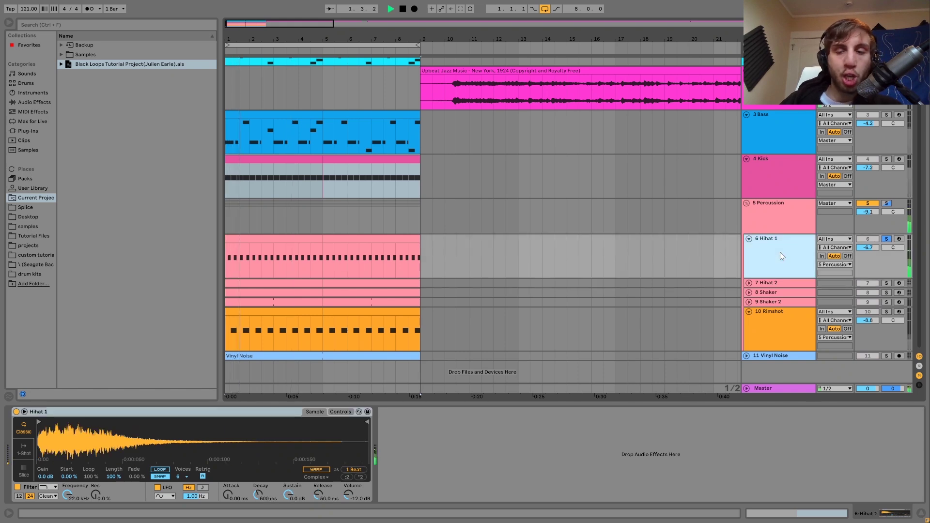
# Solo Hihat 2 and expand its lane, then unsolo to hear the full mix
pyautogui.press('space')
pyautogui.click(794, 285)
pyautogui.click(886, 283)
pyautogui.press('space')
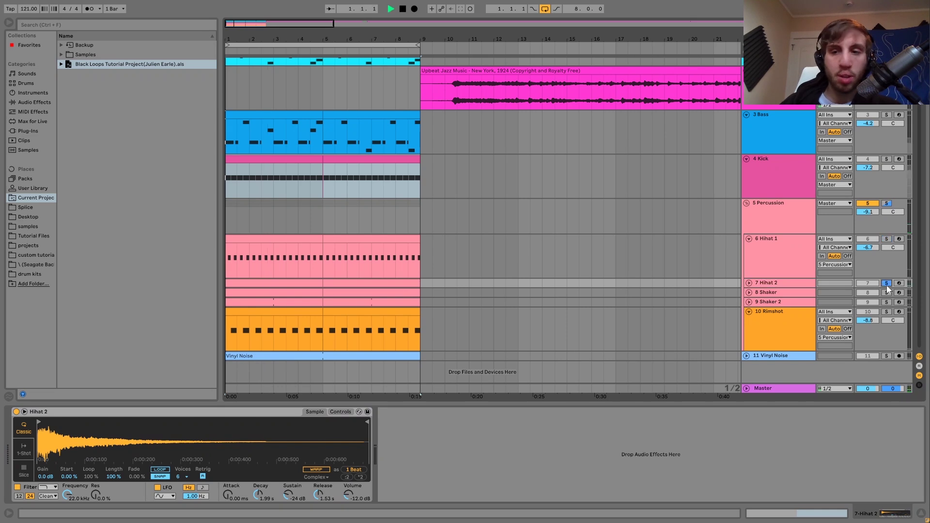
pyautogui.click(748, 283)
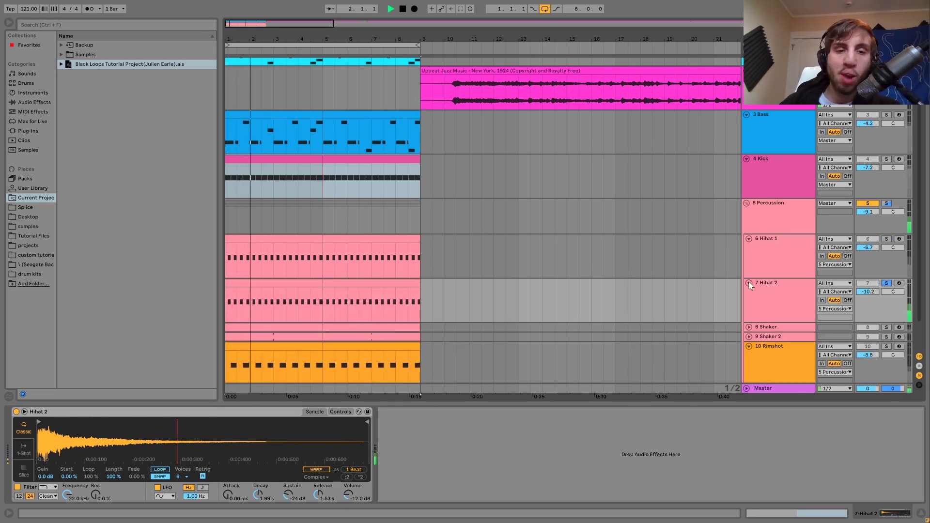
pyautogui.press('space')
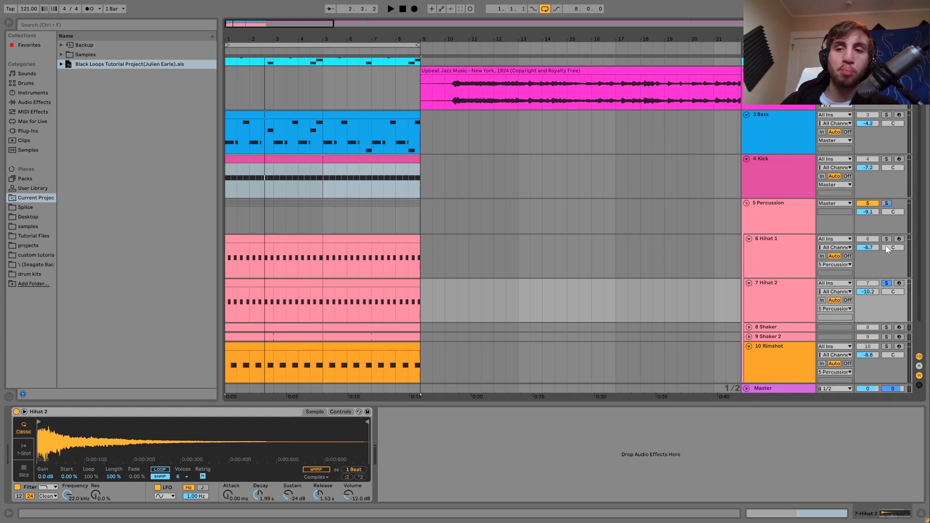
pyautogui.click(885, 283)
pyautogui.press('space')
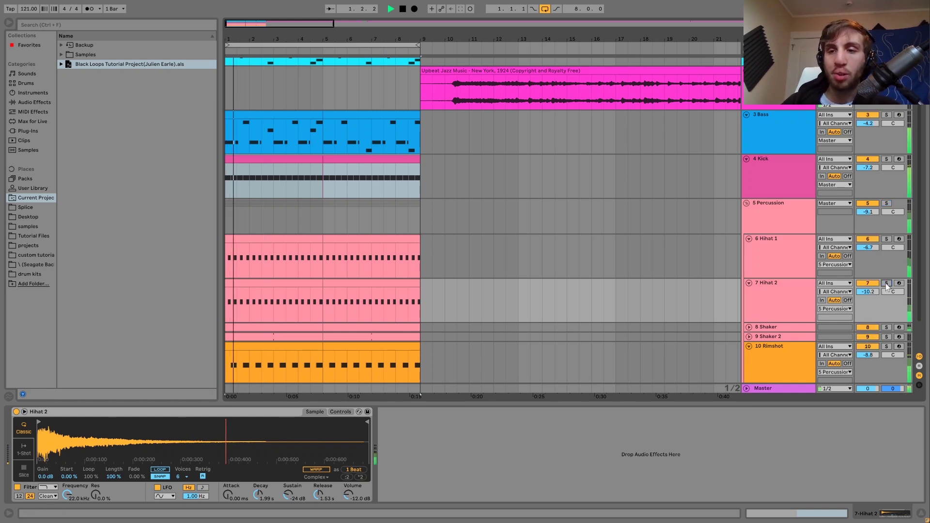
pyautogui.click(753, 302)
pyautogui.press('space')
pyautogui.press('space')
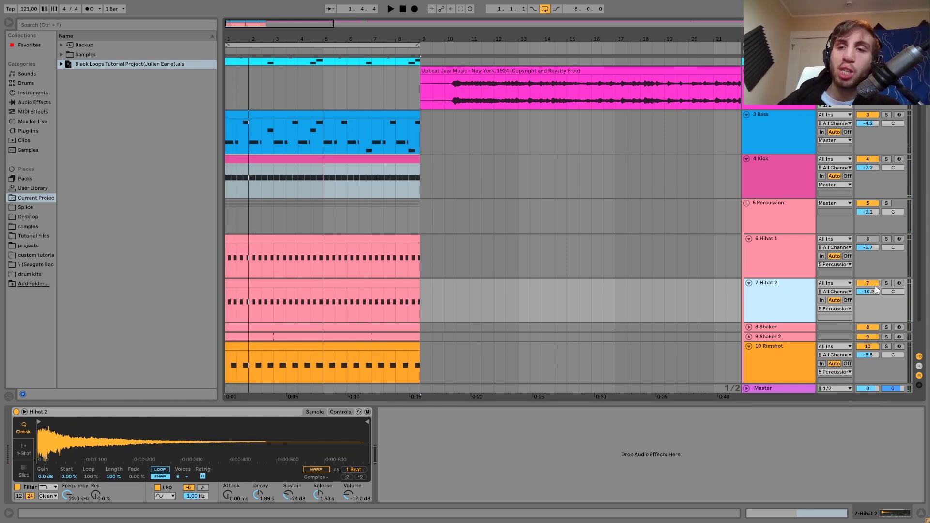
# Compare the loop with Hihat 2 muted and unmuted, then view each hihat's Simpler settings
pyautogui.click(872, 284)
pyautogui.click(867, 239)
pyautogui.press('space')
pyautogui.click(786, 253)
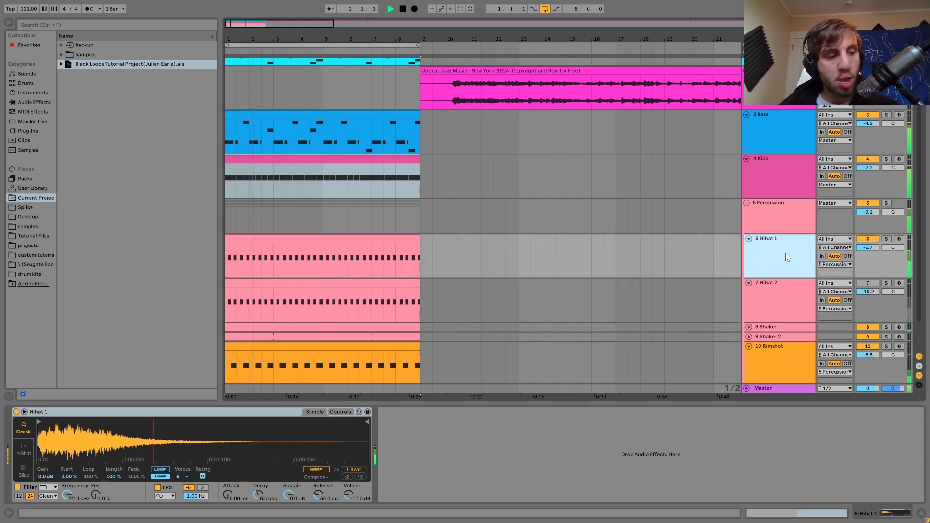
pyautogui.press('space')
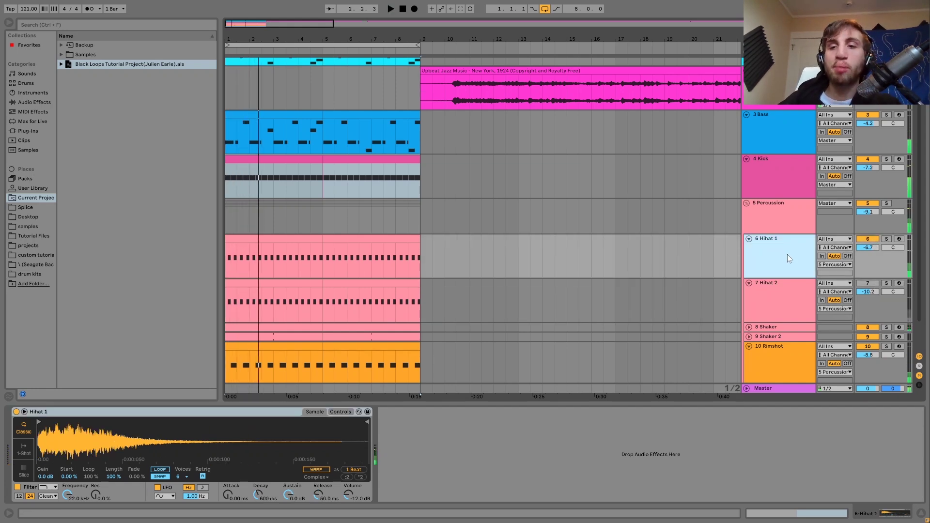
pyautogui.click(869, 284)
pyautogui.press('space')
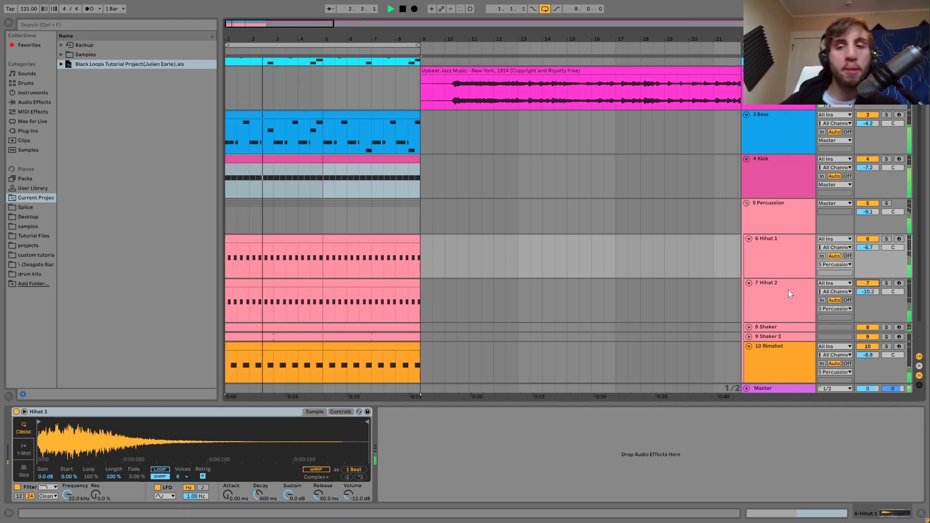
pyautogui.press('space')
pyautogui.click(794, 304)
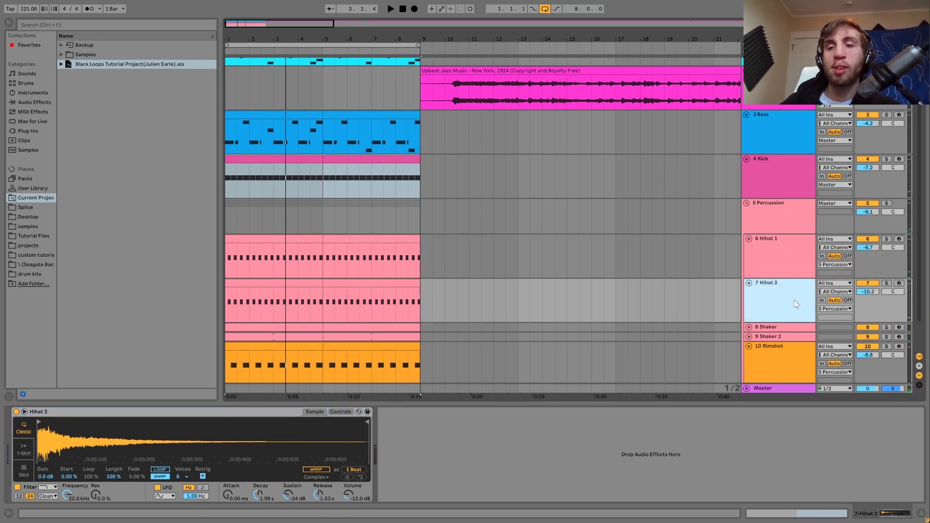
pyautogui.click(791, 250)
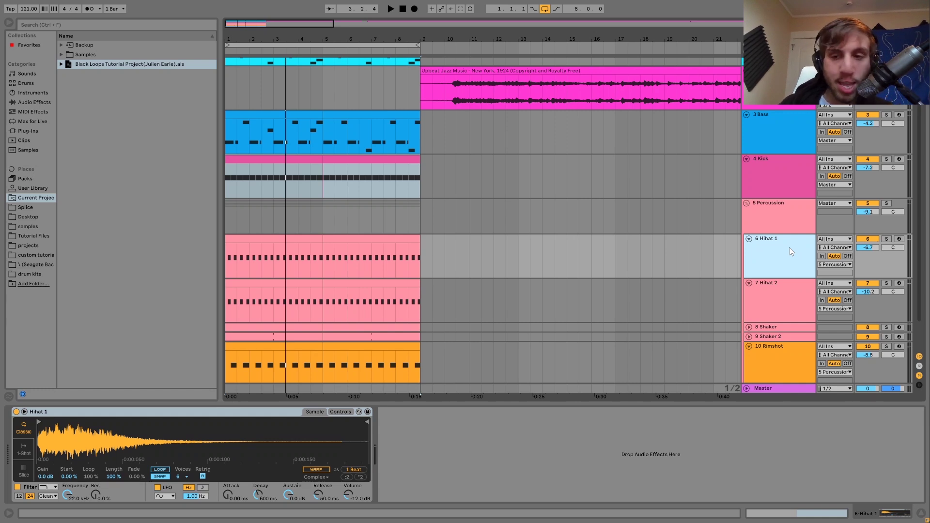
# Solo the Shaker track with Hihat 1, unfold both shaker lanes, and audition them
pyautogui.click(786, 328)
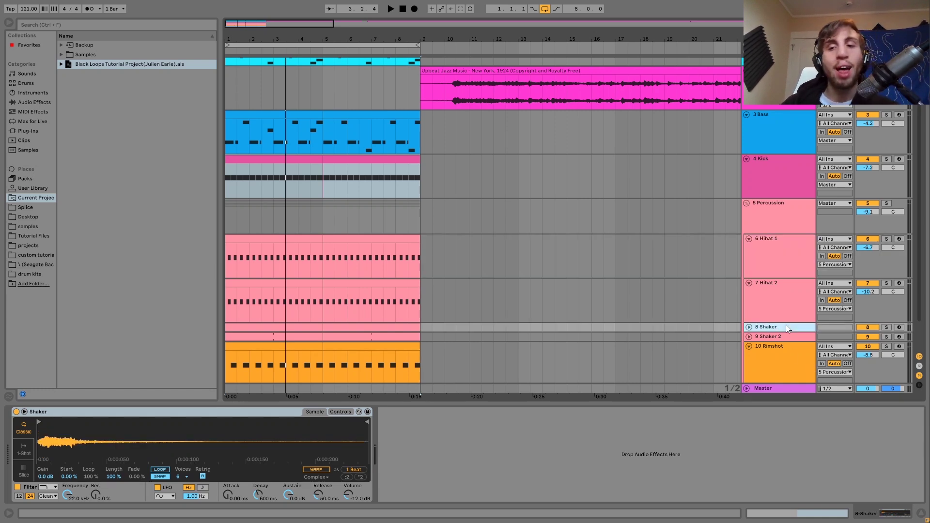
pyautogui.click(886, 327)
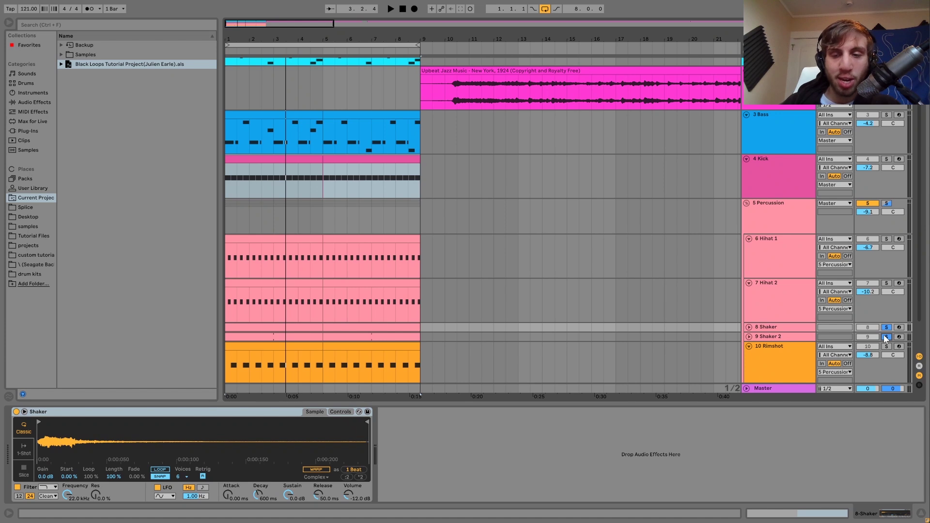
pyautogui.press('space')
pyautogui.click(749, 336)
pyautogui.click(748, 327)
pyautogui.scroll(-3, 749, 330)
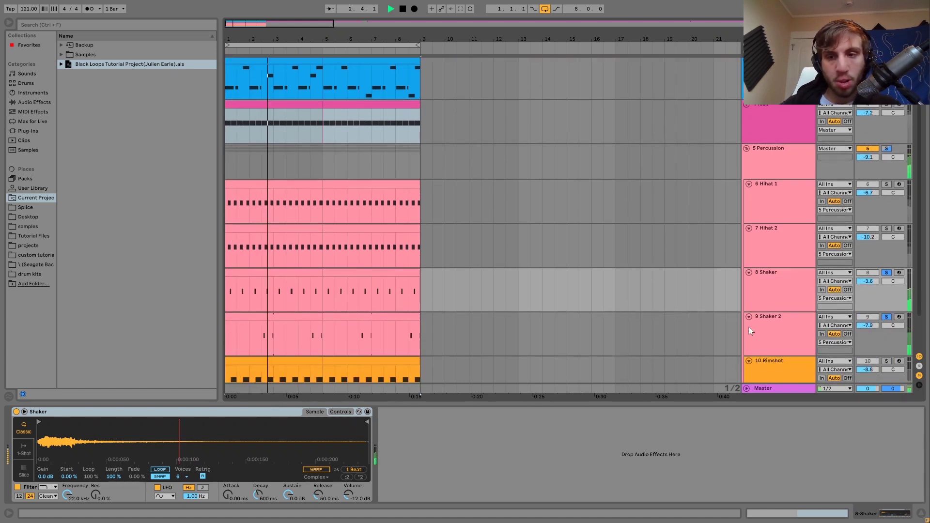
pyautogui.press('space')
pyautogui.click(886, 185)
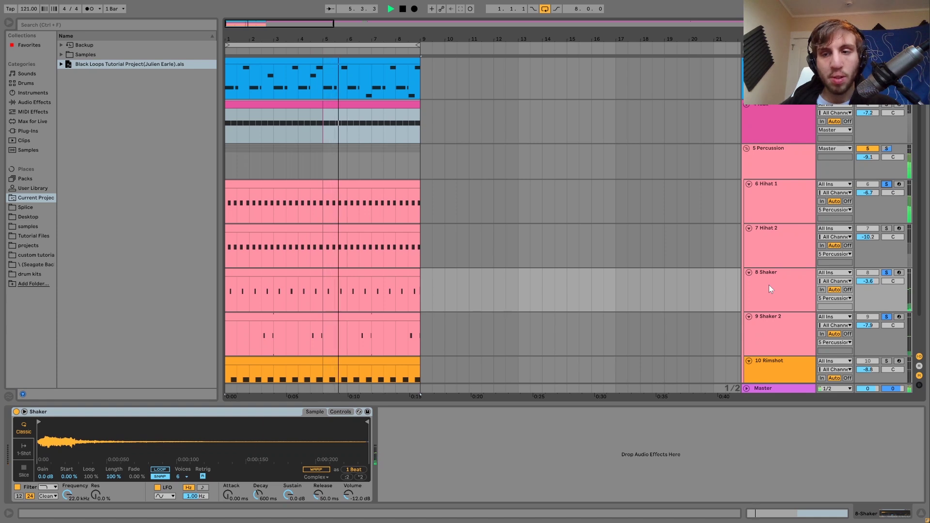
pyautogui.press('space')
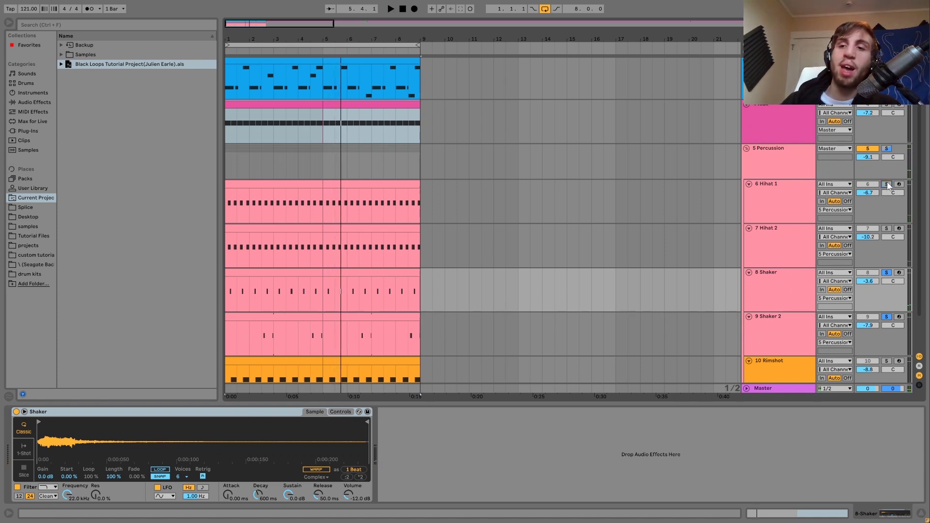
# Unsolo the shakers and play the full loop with every track
pyautogui.click(780, 300)
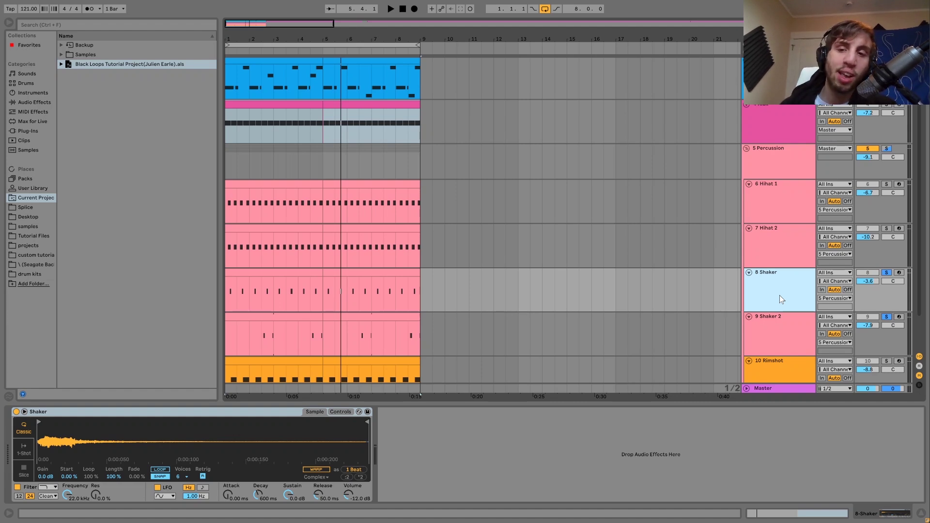
pyautogui.scroll(-2, 780, 296)
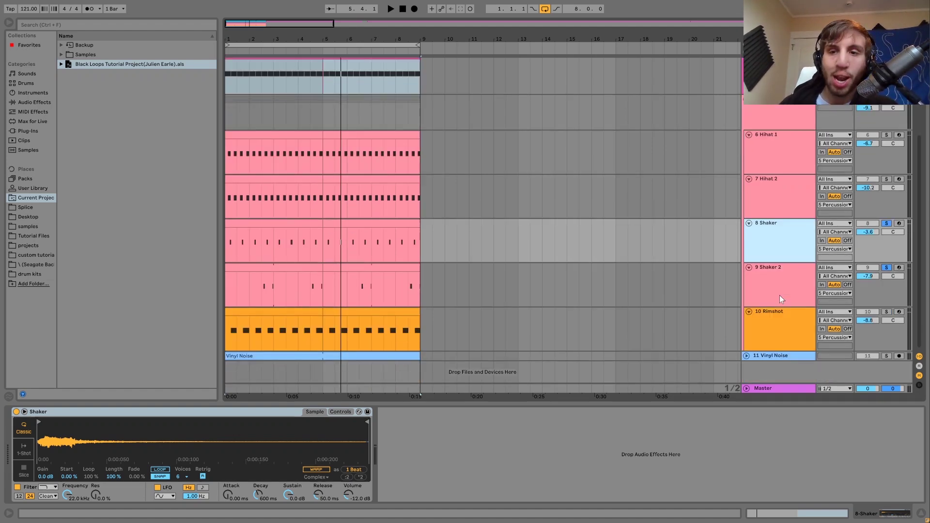
pyautogui.click(886, 268)
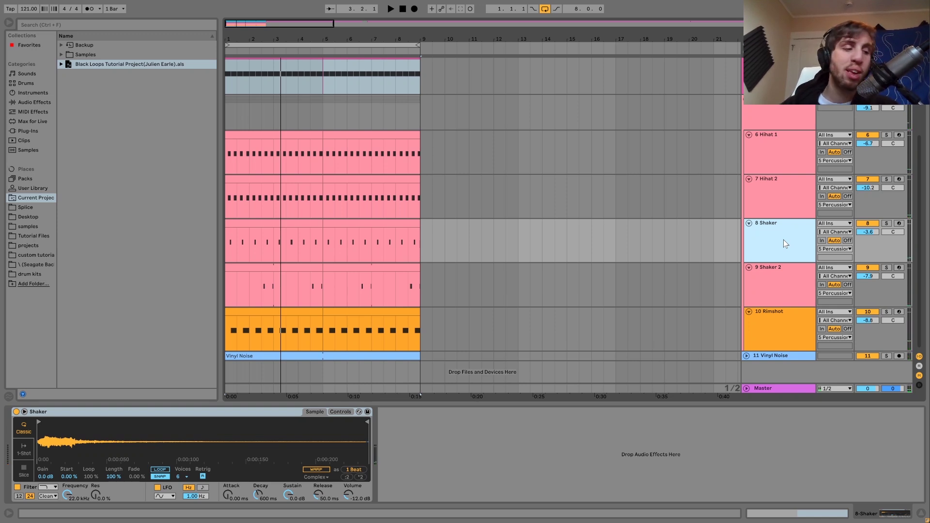
pyautogui.press('space')
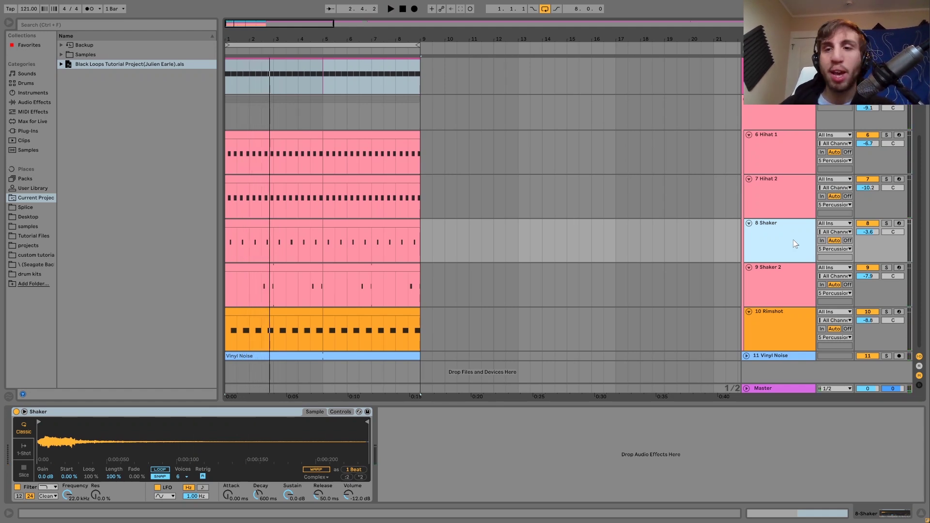
# Audition Shaker and Shaker 2 soloed from 2.3.1, then unsolo them and select Rimshot
pyautogui.click(807, 280)
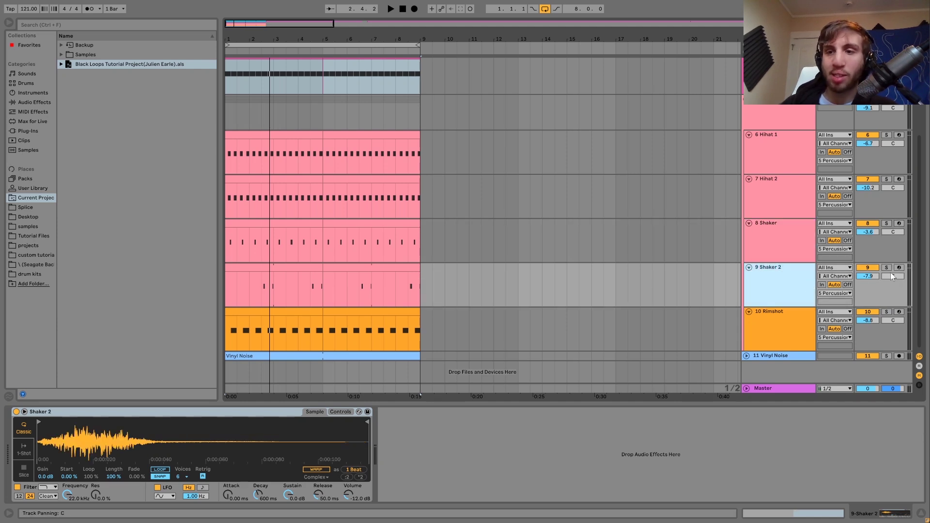
pyautogui.click(886, 267)
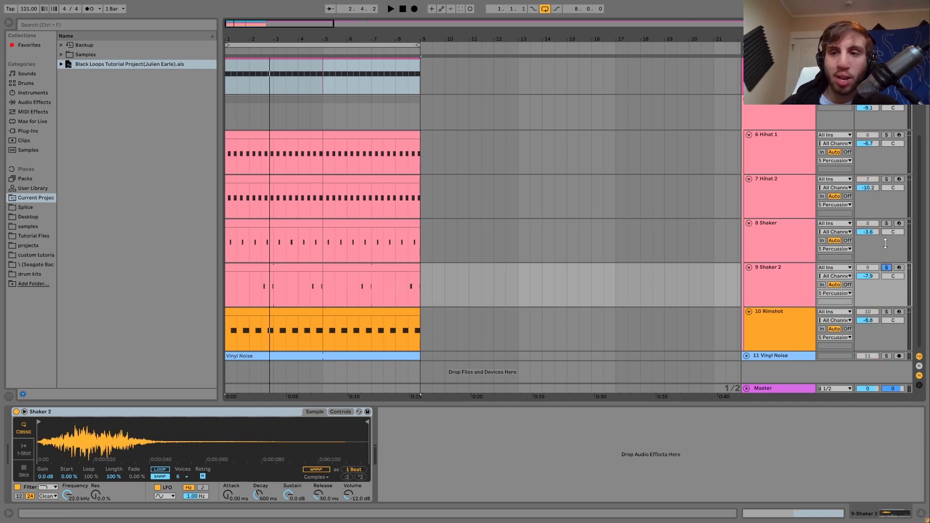
pyautogui.click(262, 253)
pyautogui.press('space')
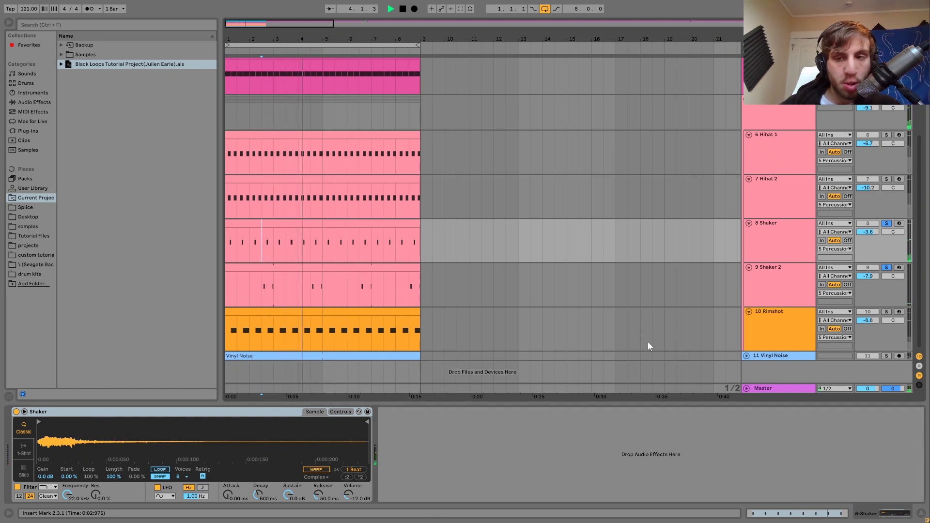
pyautogui.click(887, 267)
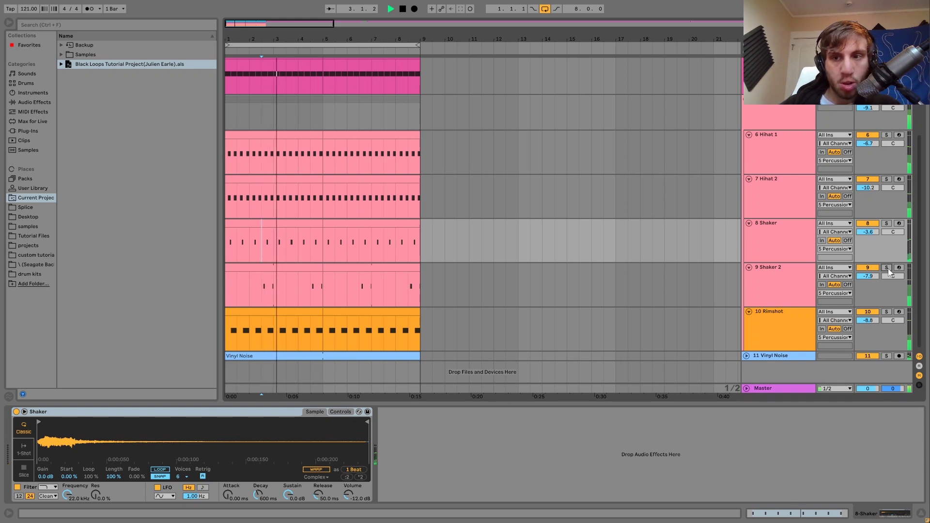
pyautogui.press('space')
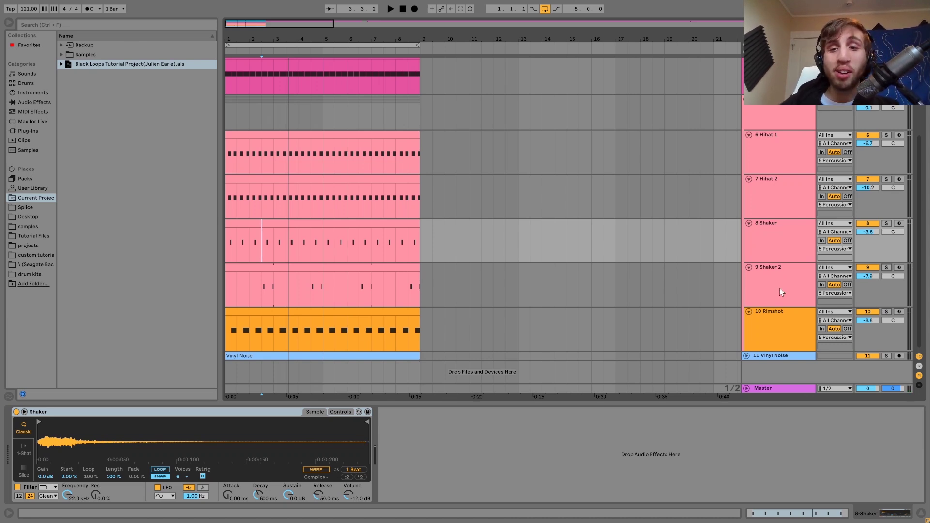
pyautogui.click(785, 320)
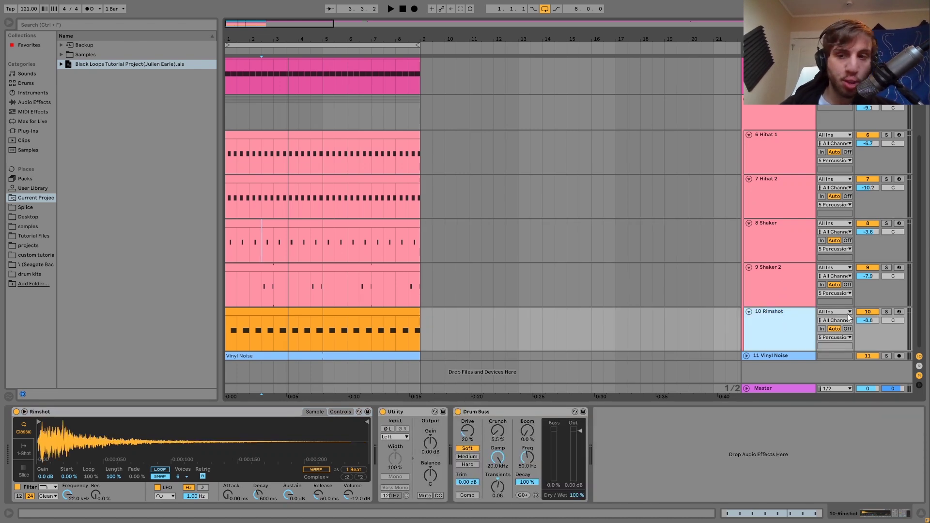
# Solo the 10 Rimshot track and listen to its part alone
pyautogui.click(888, 318)
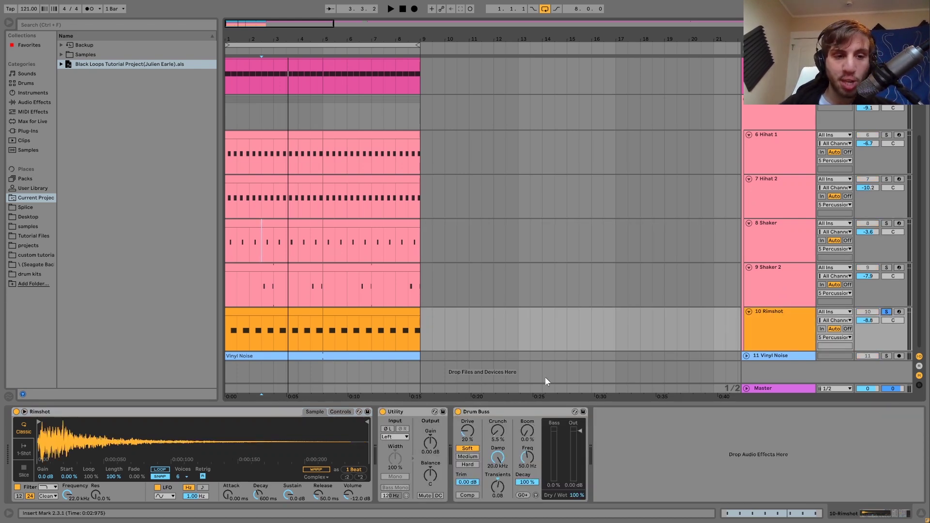
pyautogui.press('space')
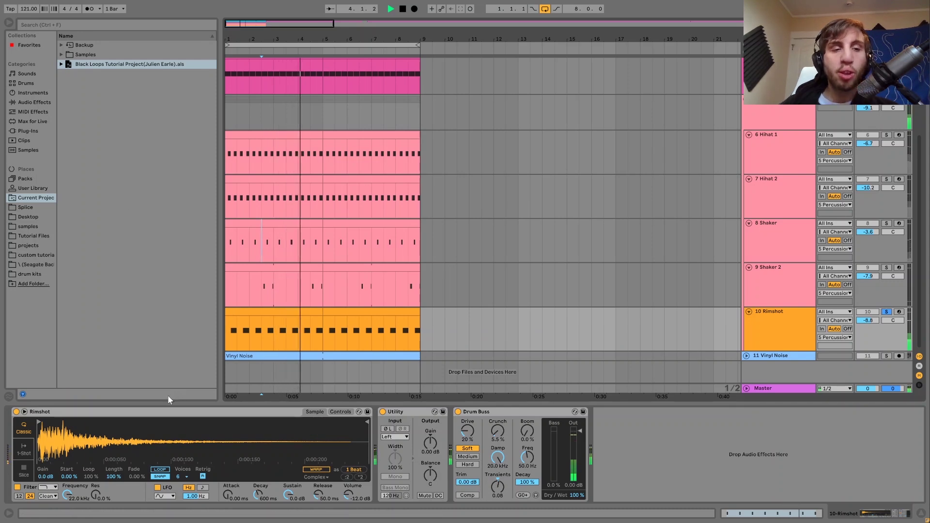
pyautogui.press('space')
# Reveal Rimshot.wav in the browser and select the first Rimshot clip, bars 1–5
pyautogui.hotkey('ctrl', 'alt', 'b')
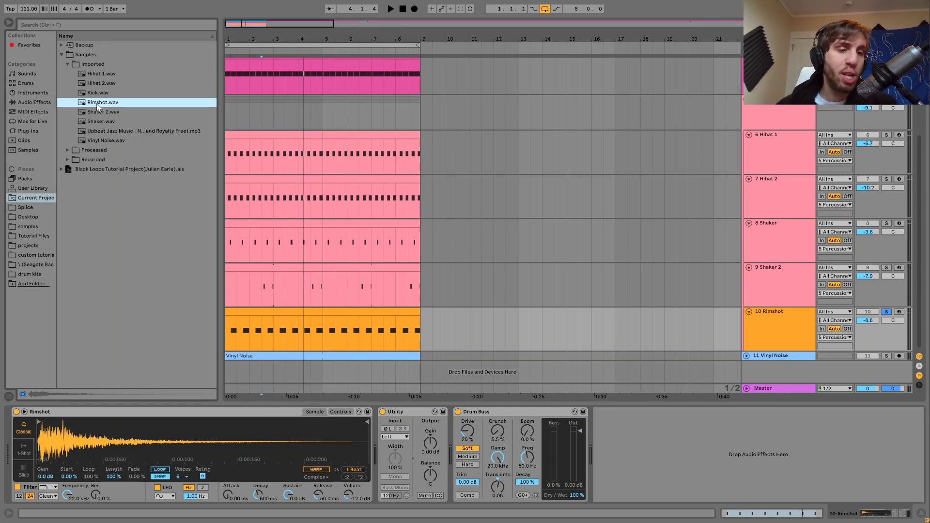
pyautogui.press('space')
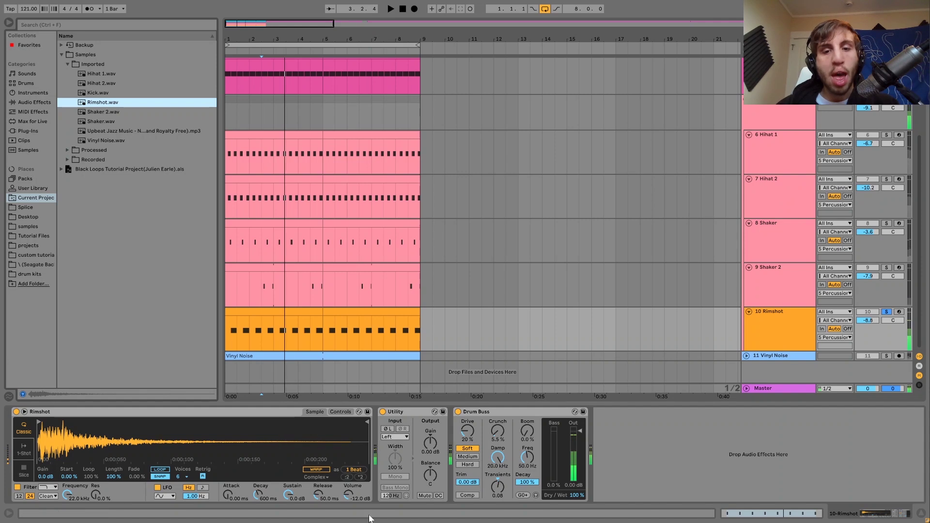
pyautogui.click(289, 310)
pyautogui.press('space')
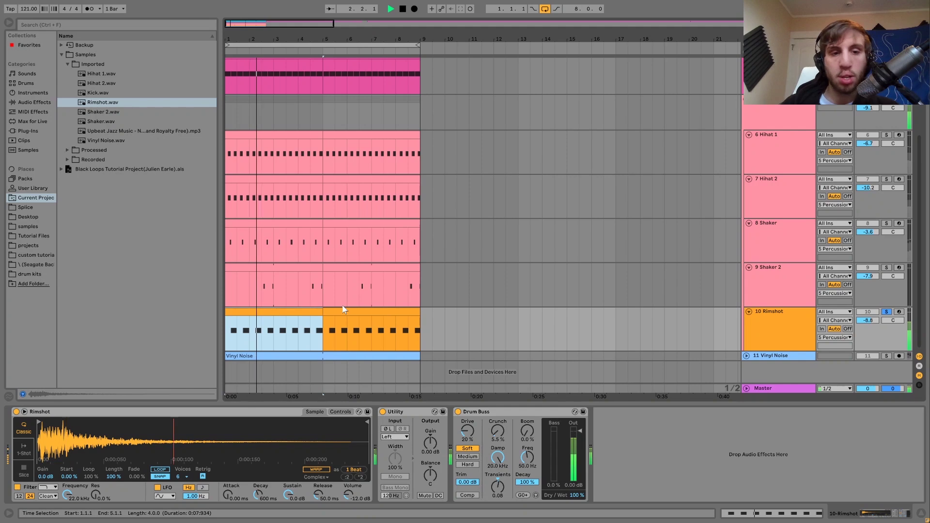
# Compare the Rimshot against the full mix, re-solo it, and focus its Utility device
pyautogui.press('space')
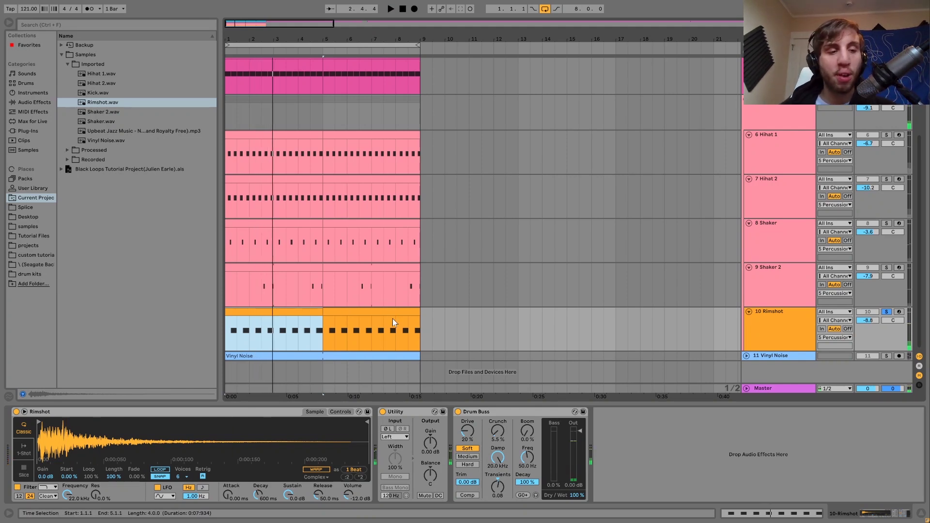
pyautogui.press('space')
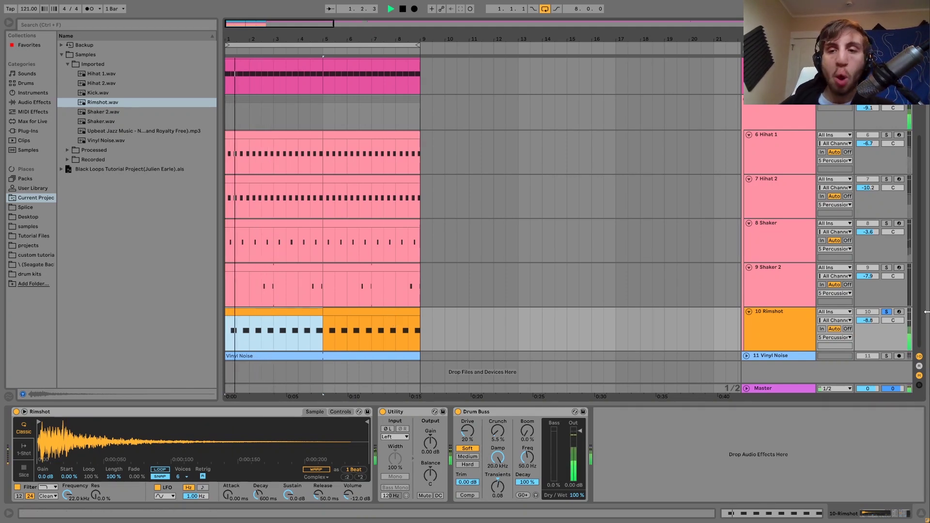
pyautogui.click(887, 311)
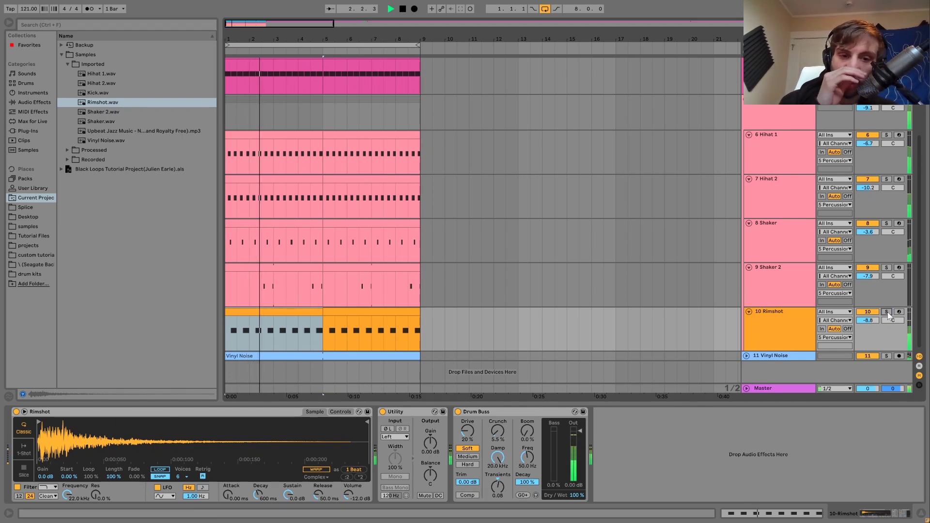
pyautogui.click(886, 312)
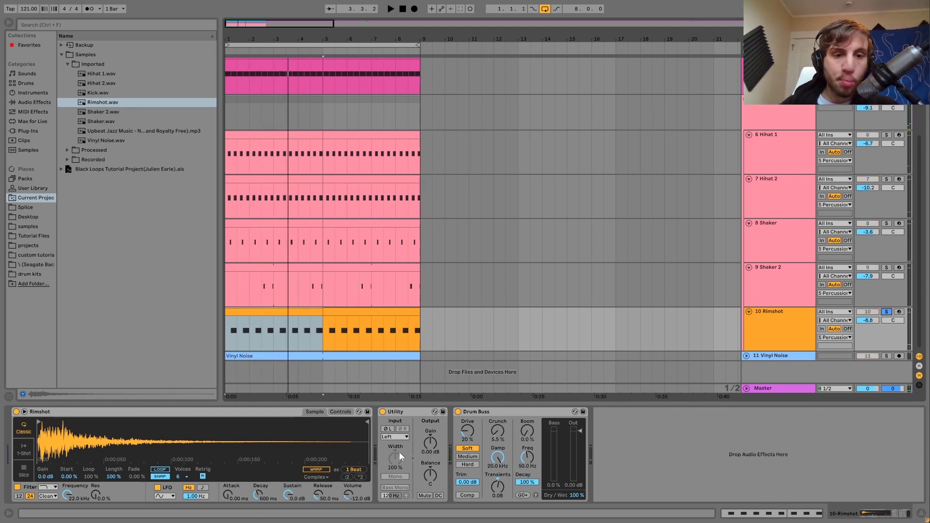
pyautogui.click(406, 411)
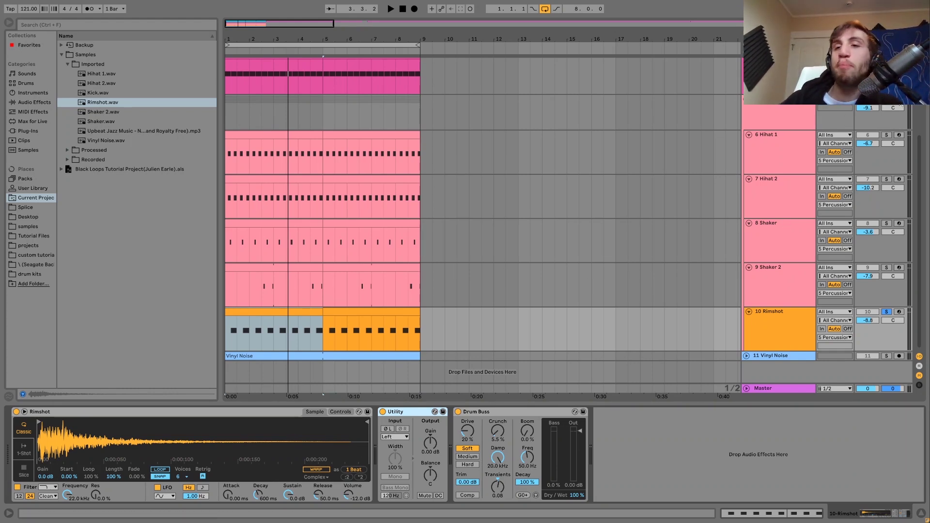
# Bypass Drum Buss and EQ Eight on the Percussion group during playback, then restore them
pyautogui.click(780, 117)
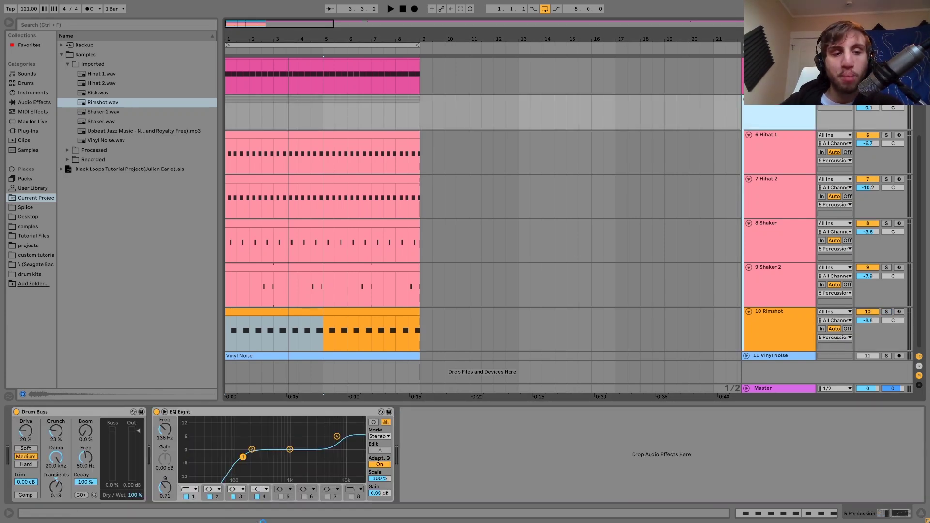
pyautogui.click(156, 412)
pyautogui.click(16, 412)
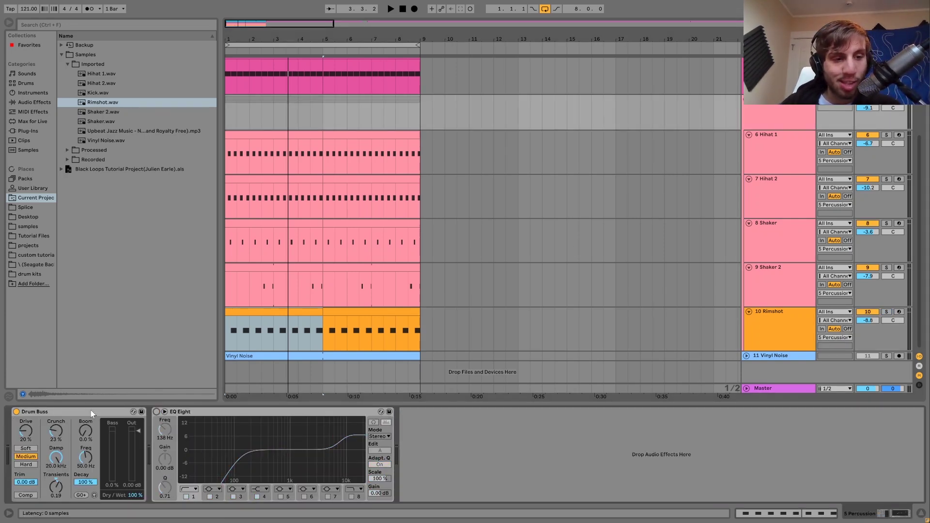
pyautogui.press('space')
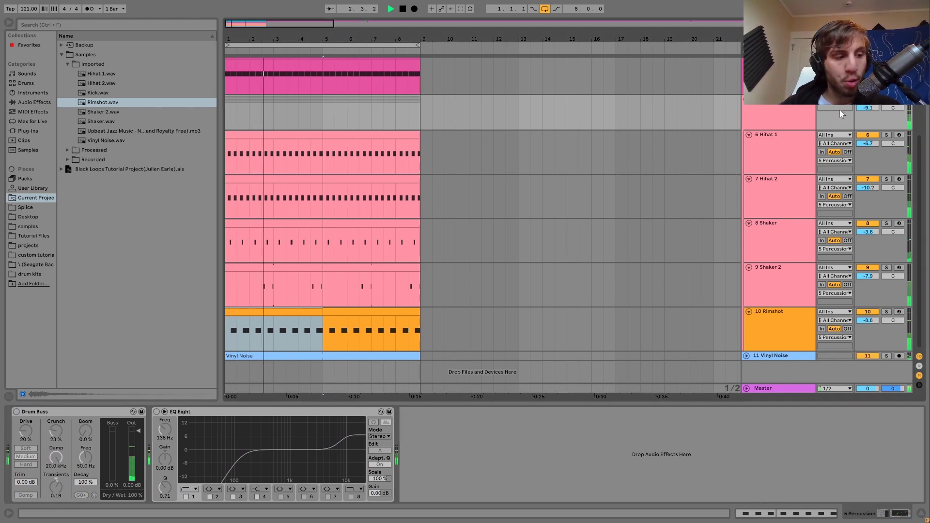
pyautogui.hotkey('ctrl', 'z')
pyautogui.hotkey('ctrl', 'z')
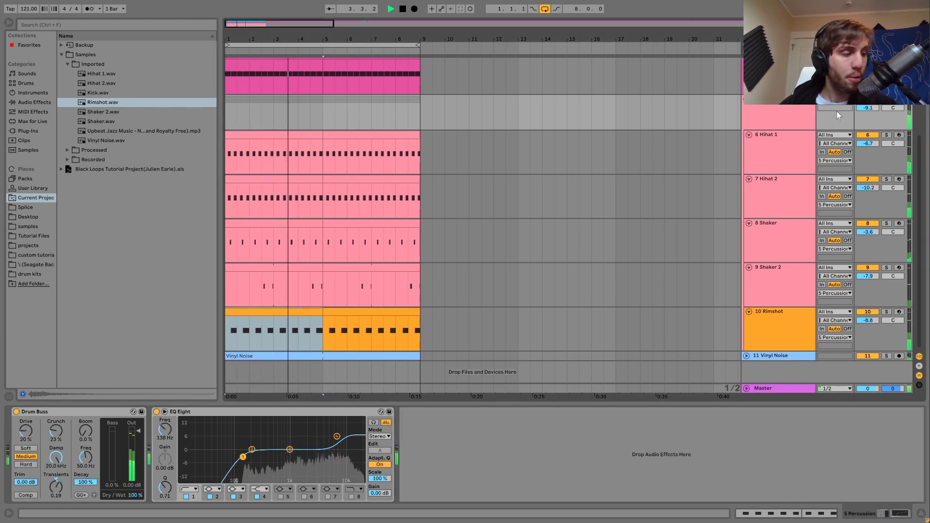
pyautogui.press('space')
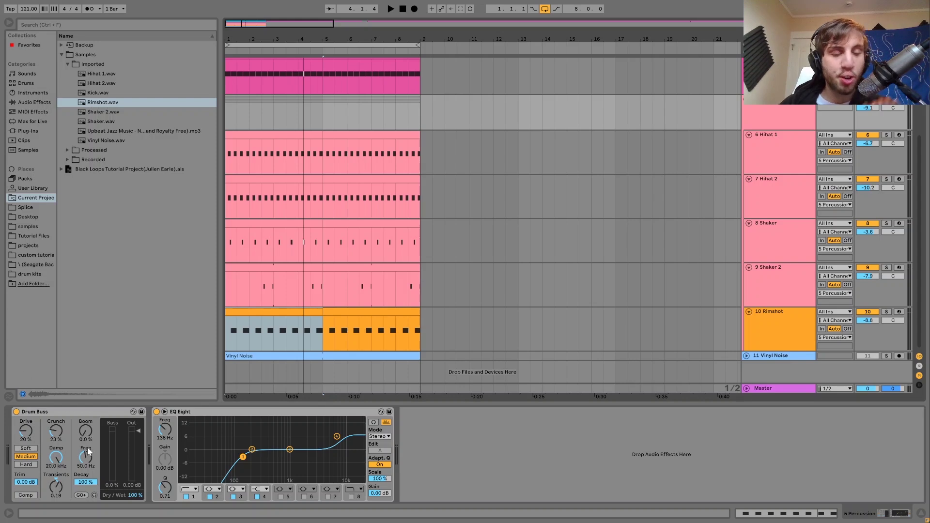
# Play the loop from bar 1 three times with both Percussion effects active
pyautogui.press('space')
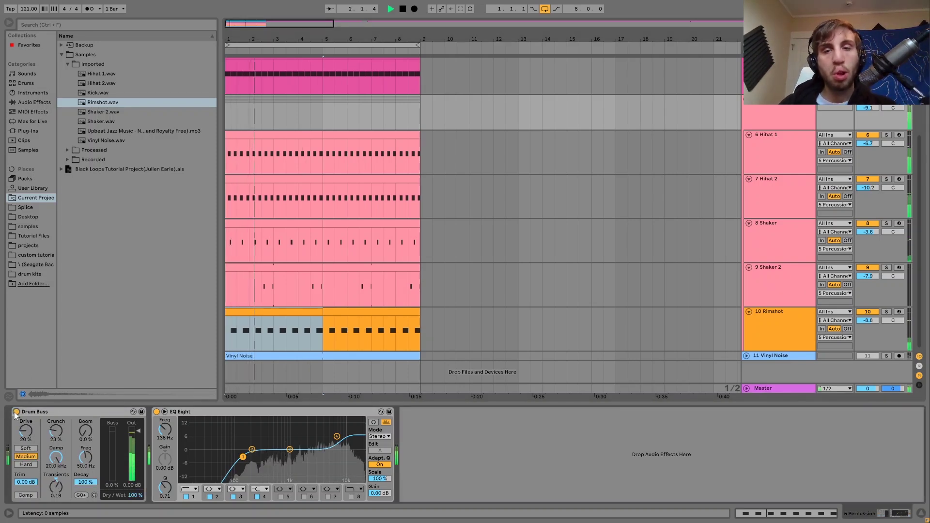
pyautogui.press('space')
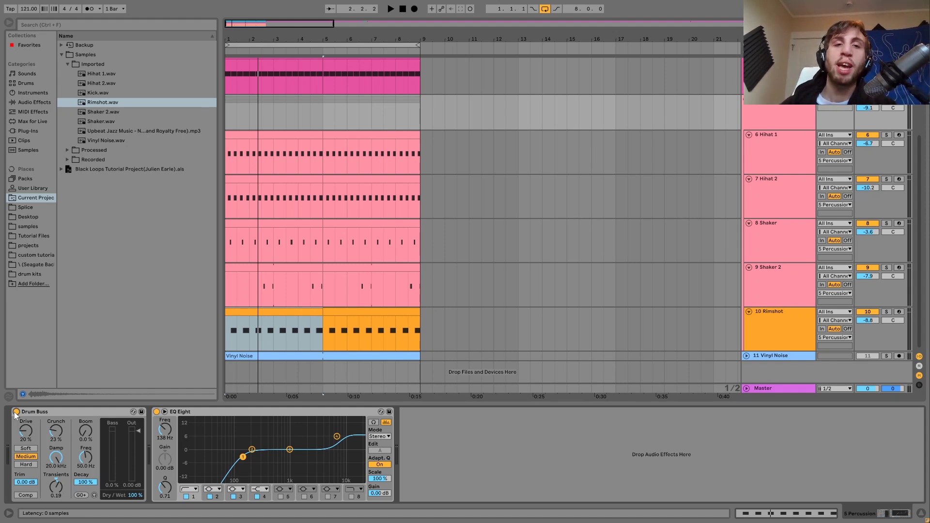
pyautogui.press('space')
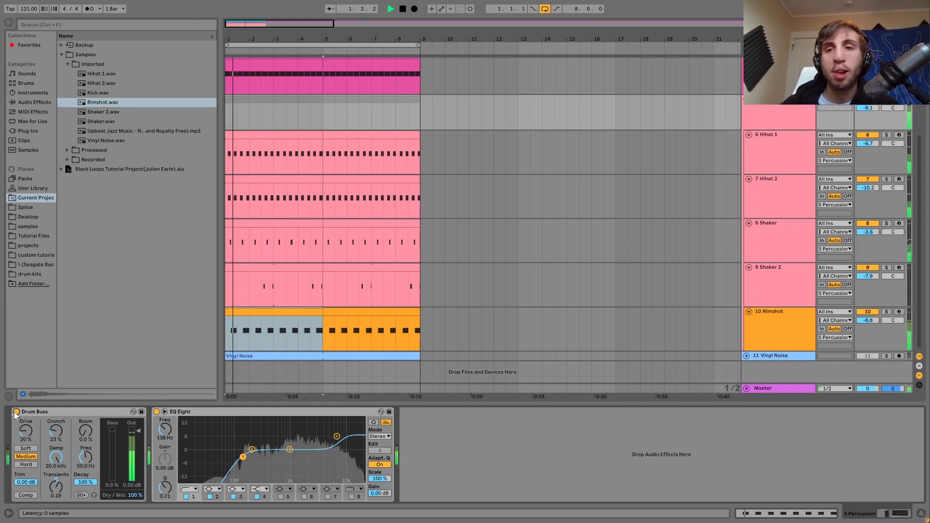
pyautogui.press('space')
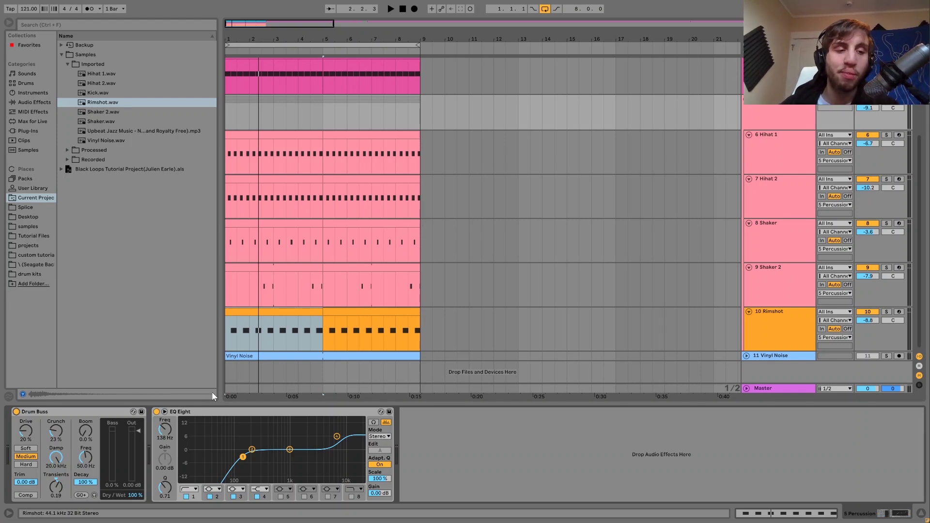
pyautogui.press('space')
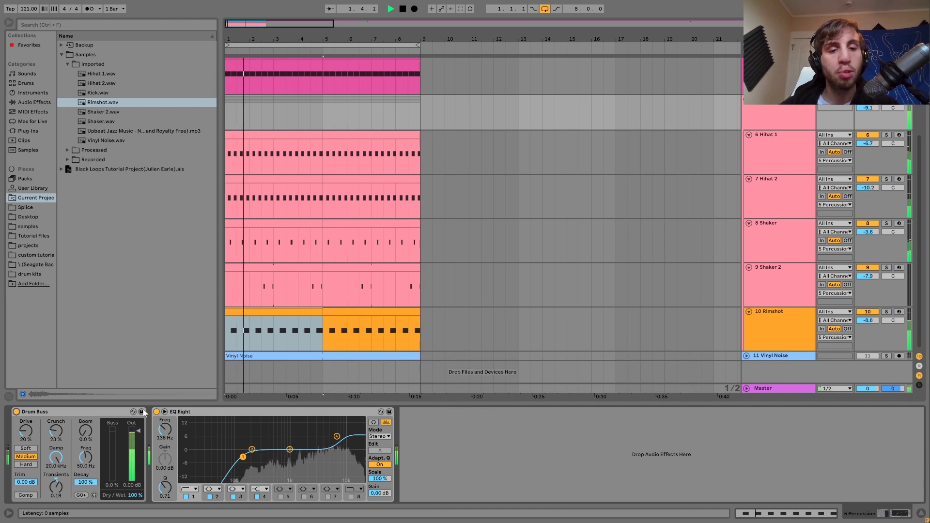
pyautogui.press('space')
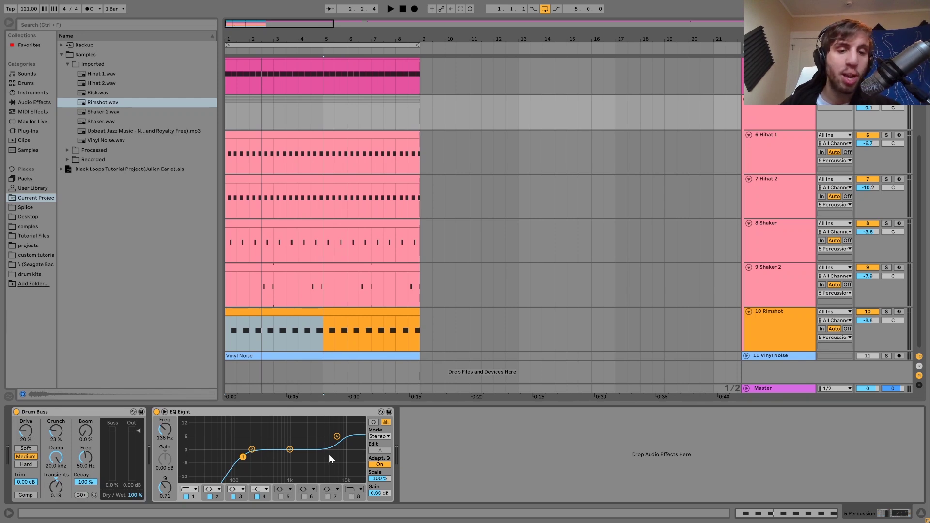
# Compare the EQ Eight off and on while playing, then fold the Percussion group
pyautogui.click(157, 412)
pyautogui.press('space')
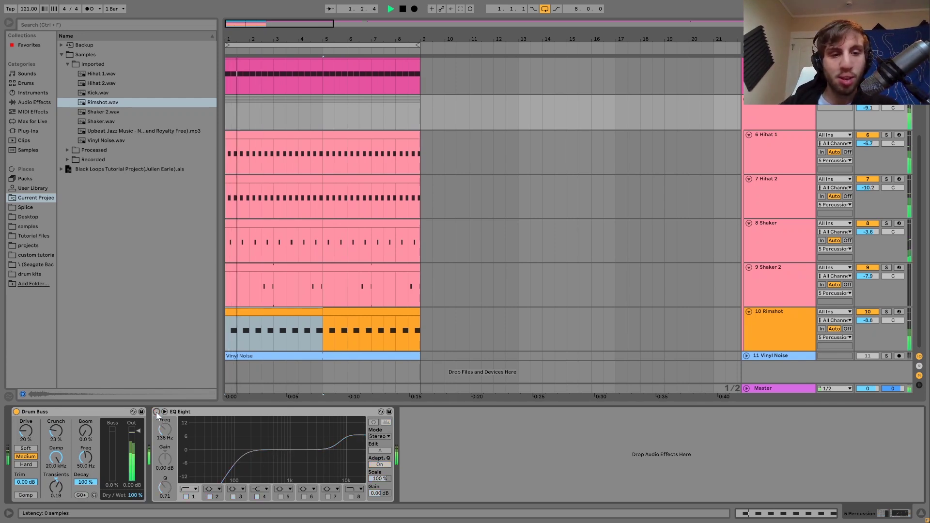
pyautogui.click(156, 412)
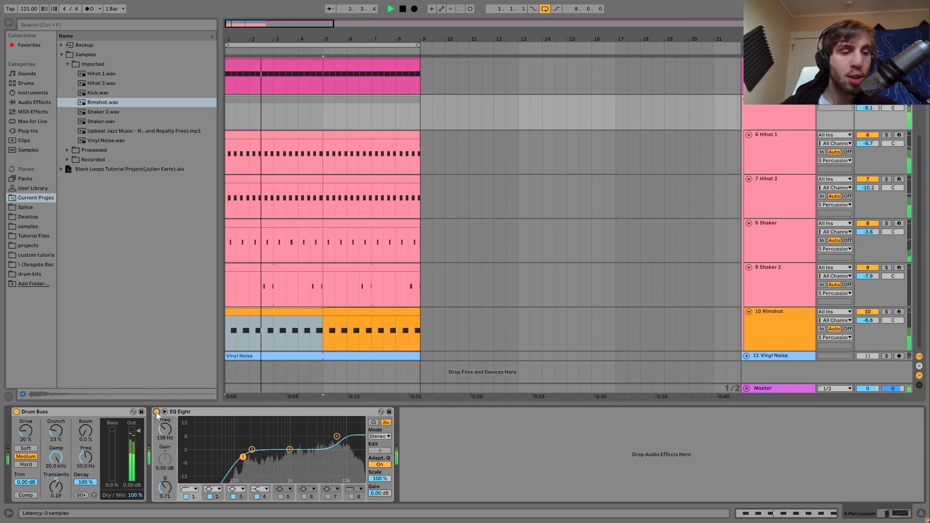
pyautogui.press('space')
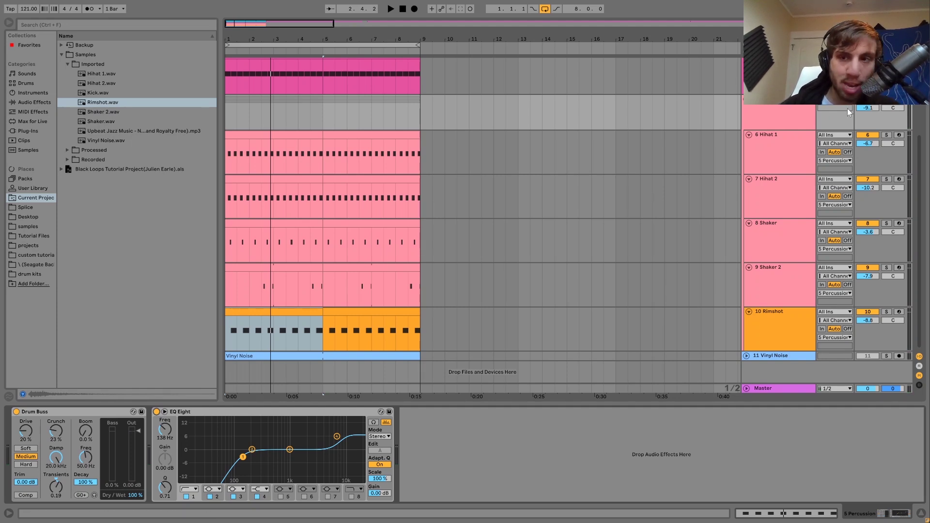
pyautogui.press('space')
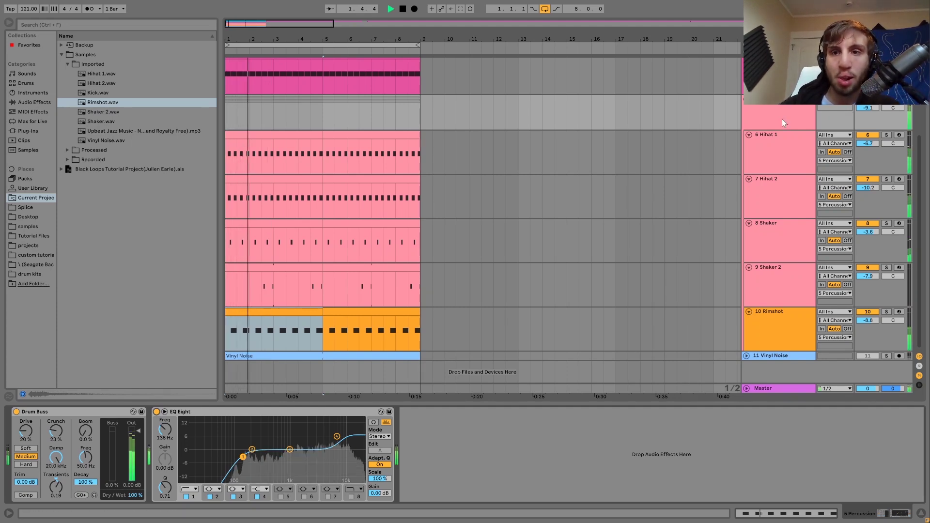
pyautogui.click(748, 103)
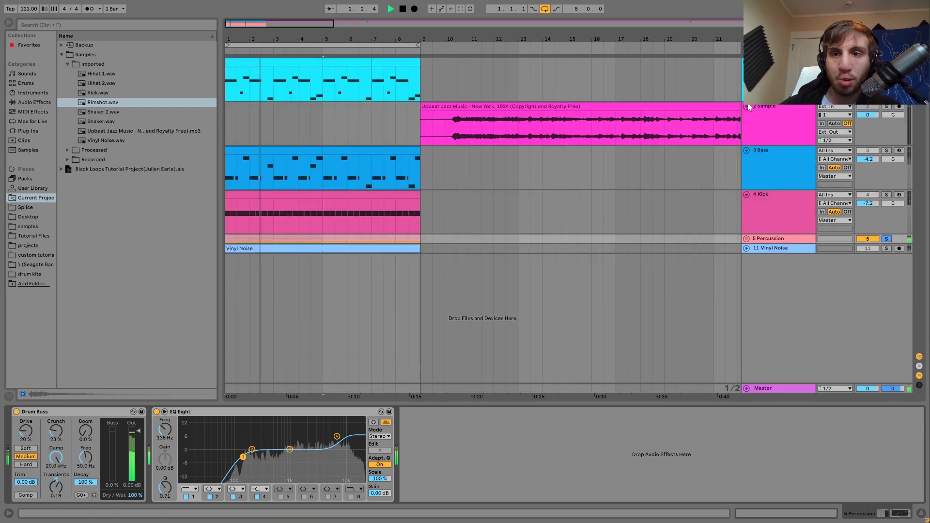
# Solo and select the Vinyl Noise track, widen the track headers, and unfold its waveform
pyautogui.click(768, 239)
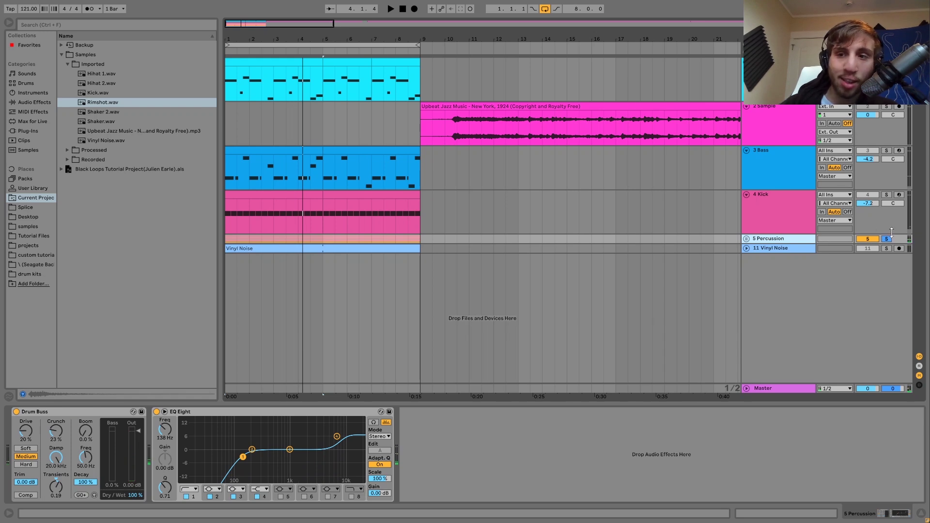
pyautogui.click(886, 248)
pyautogui.click(759, 249)
pyautogui.moveTo(744, 249); pyautogui.dragTo(759, 247)
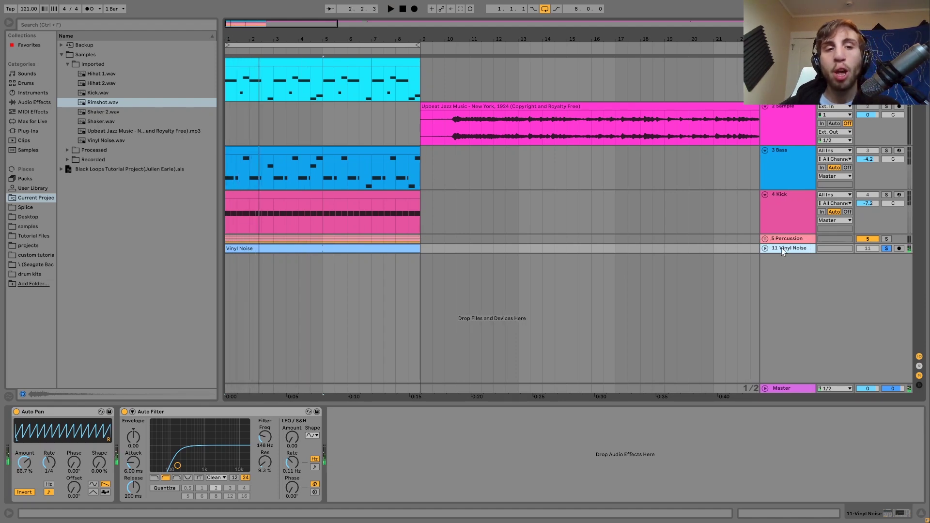
pyautogui.click(765, 248)
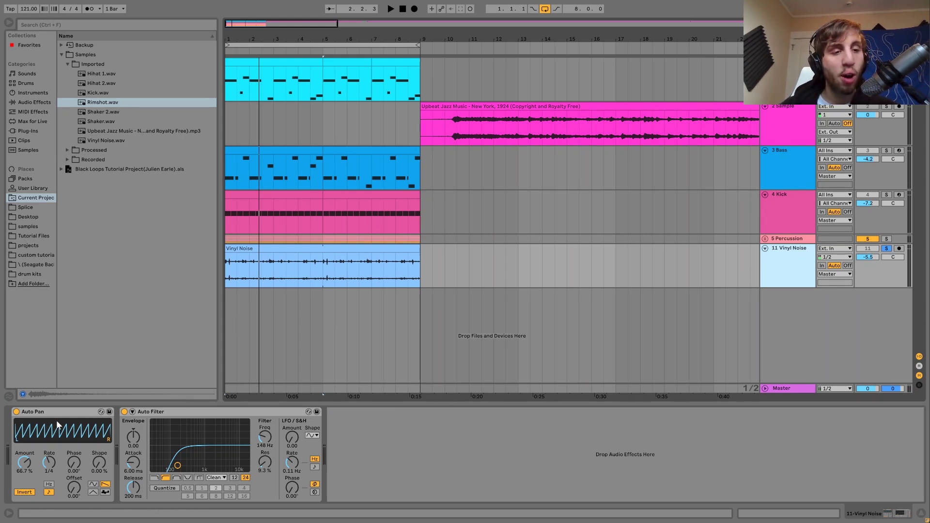
# Play the loop with the Kick soloed alongside the vinyl noise
pyautogui.press('space')
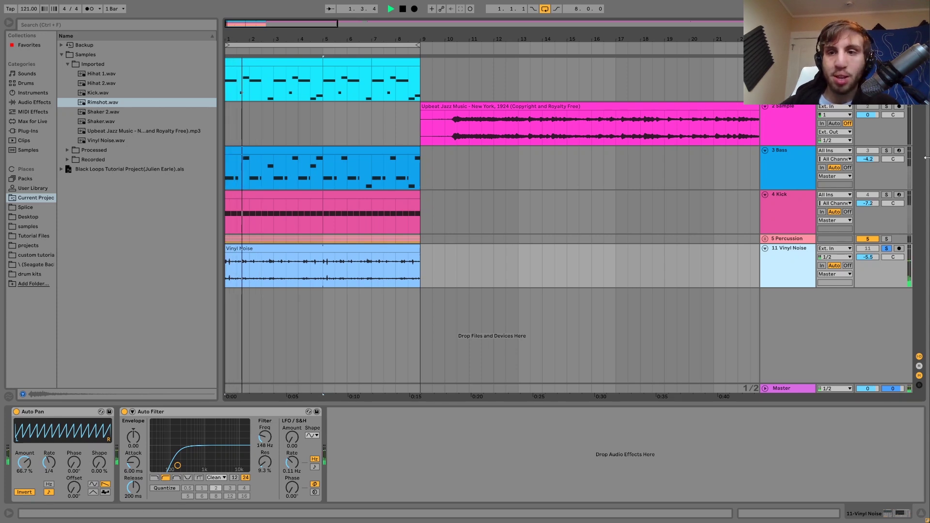
pyautogui.click(888, 200)
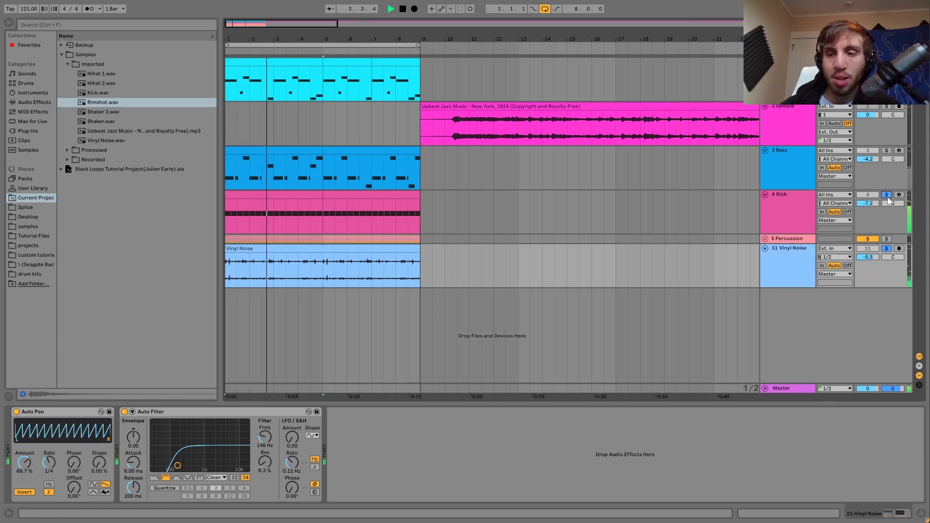
pyautogui.click(887, 196)
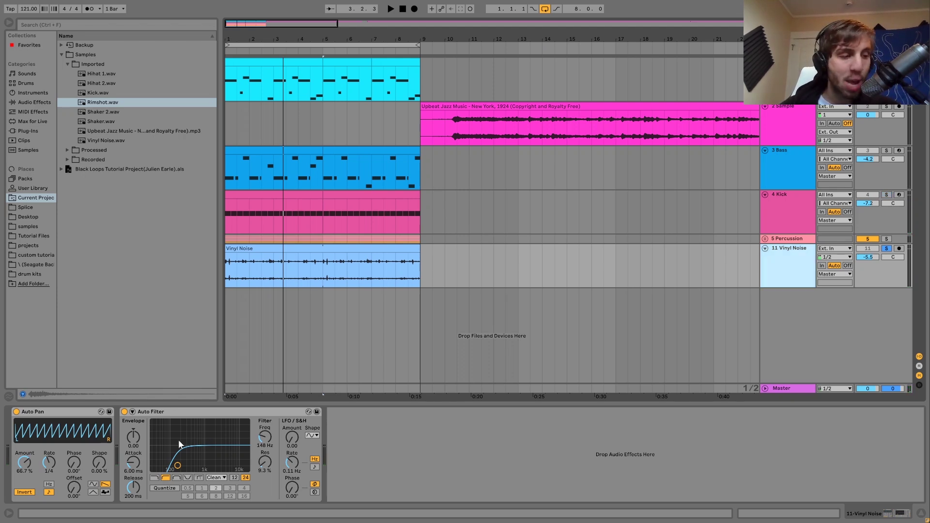
pyautogui.press('space')
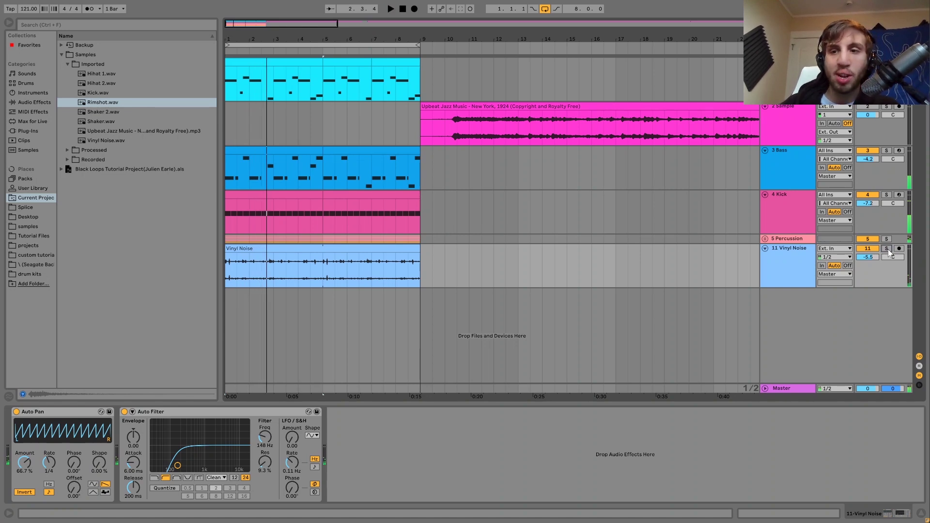
# Compare the loop with the Vinyl Noise track deactivated and reactivated
pyautogui.click(873, 250)
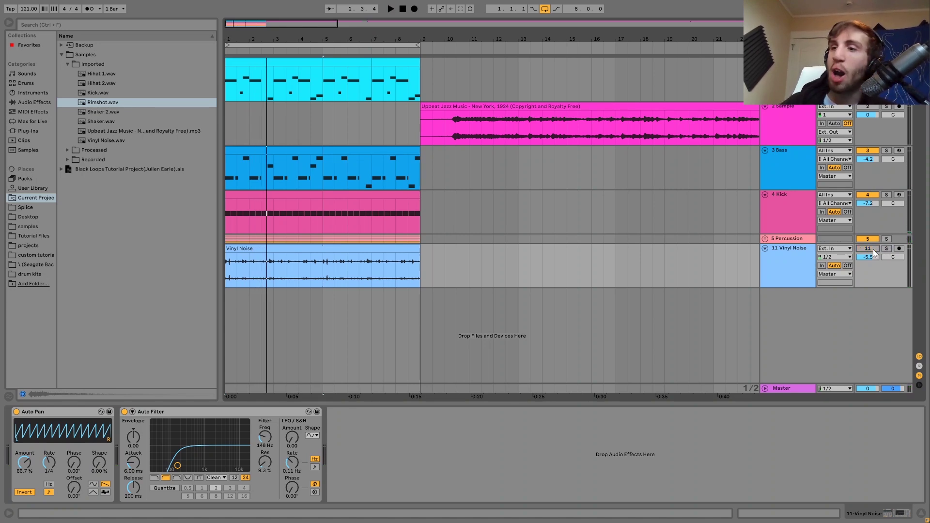
pyautogui.press('space')
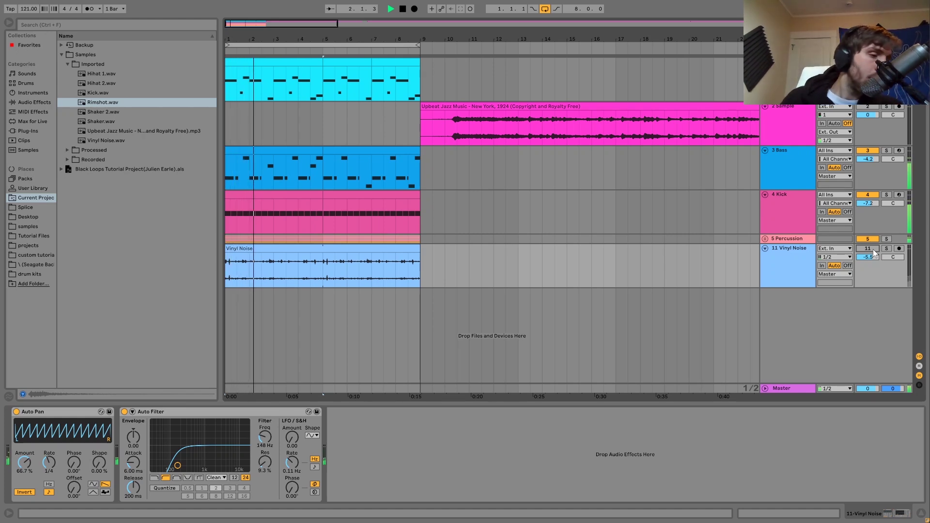
pyautogui.click(873, 250)
pyautogui.click(792, 254)
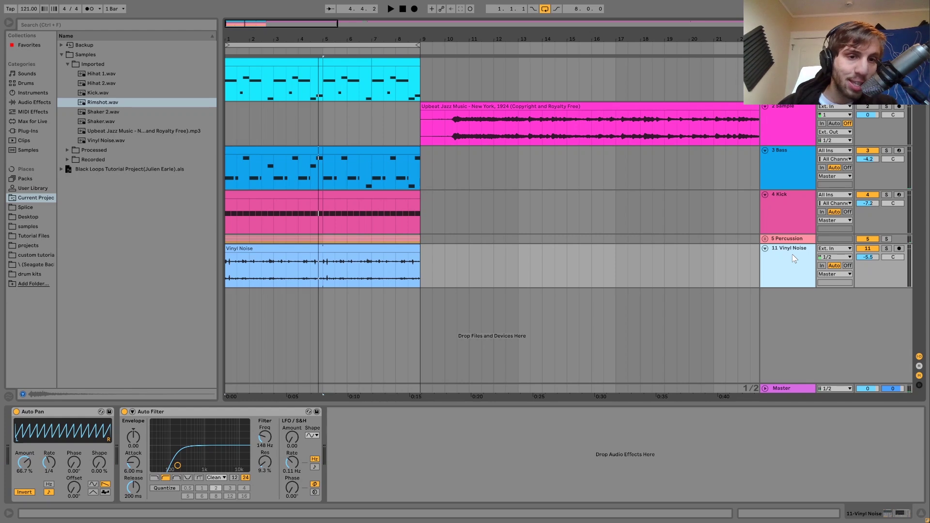
pyautogui.press('space')
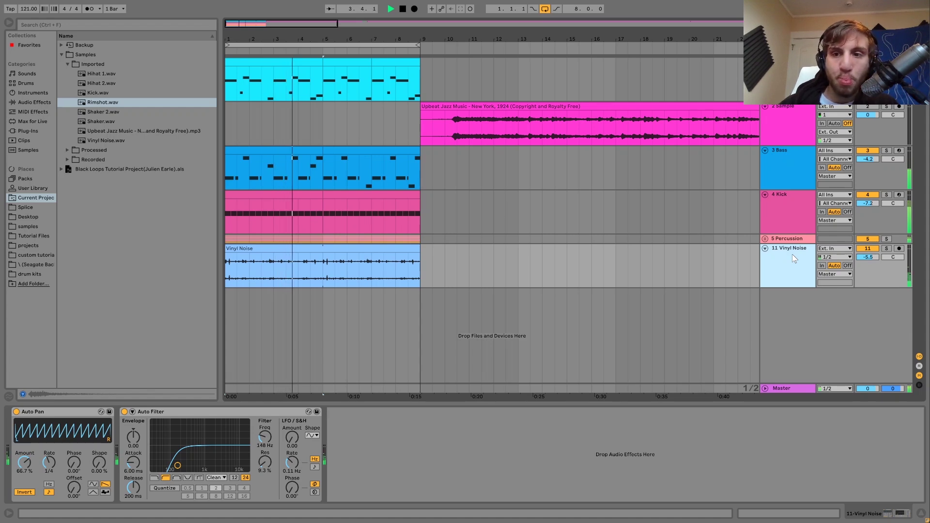
pyautogui.press('space')
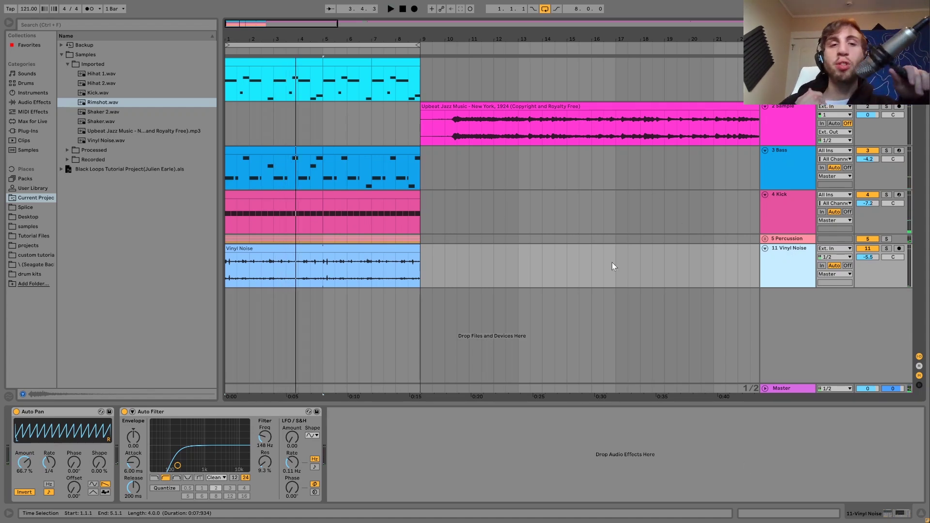